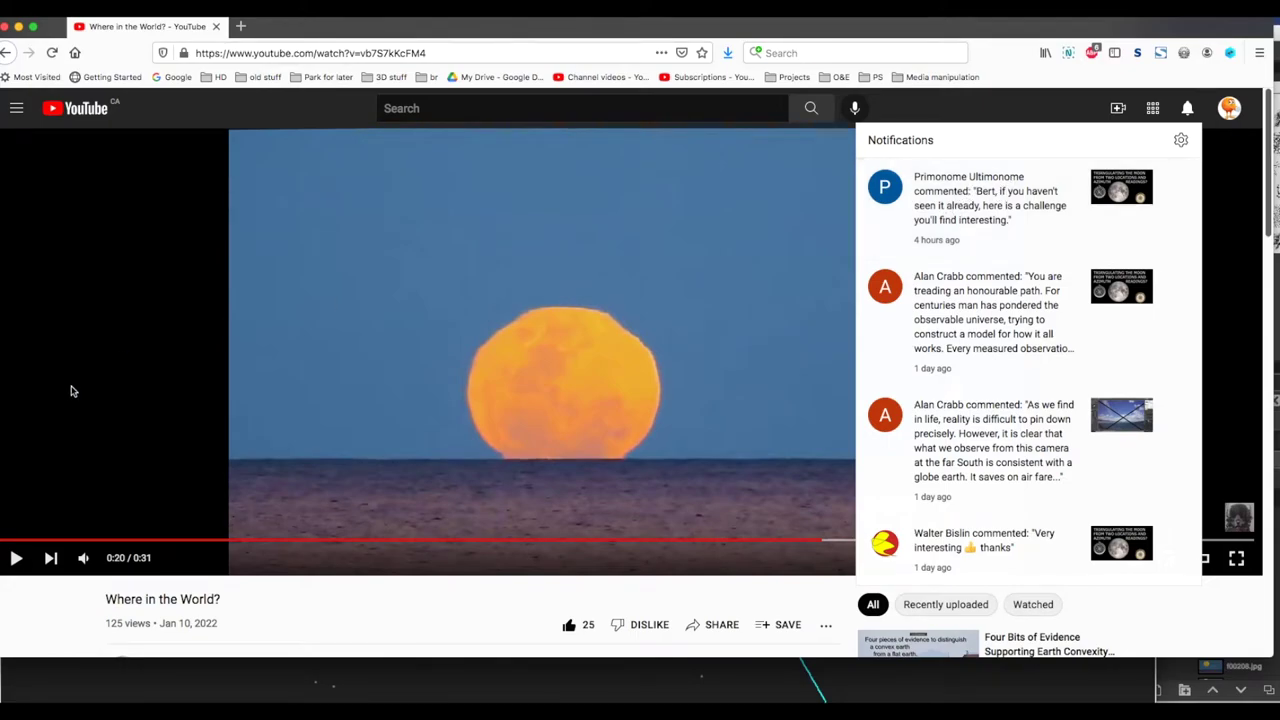
- Close the notifications and examine the moonset video and its description for the shooting date, playback speed and latitude question
{"action": "left_click", "coordinate": [636, 524]}
{"action": "scroll", "coordinate": [732, 552], "scroll_direction": "down", "scroll_amount": 5}
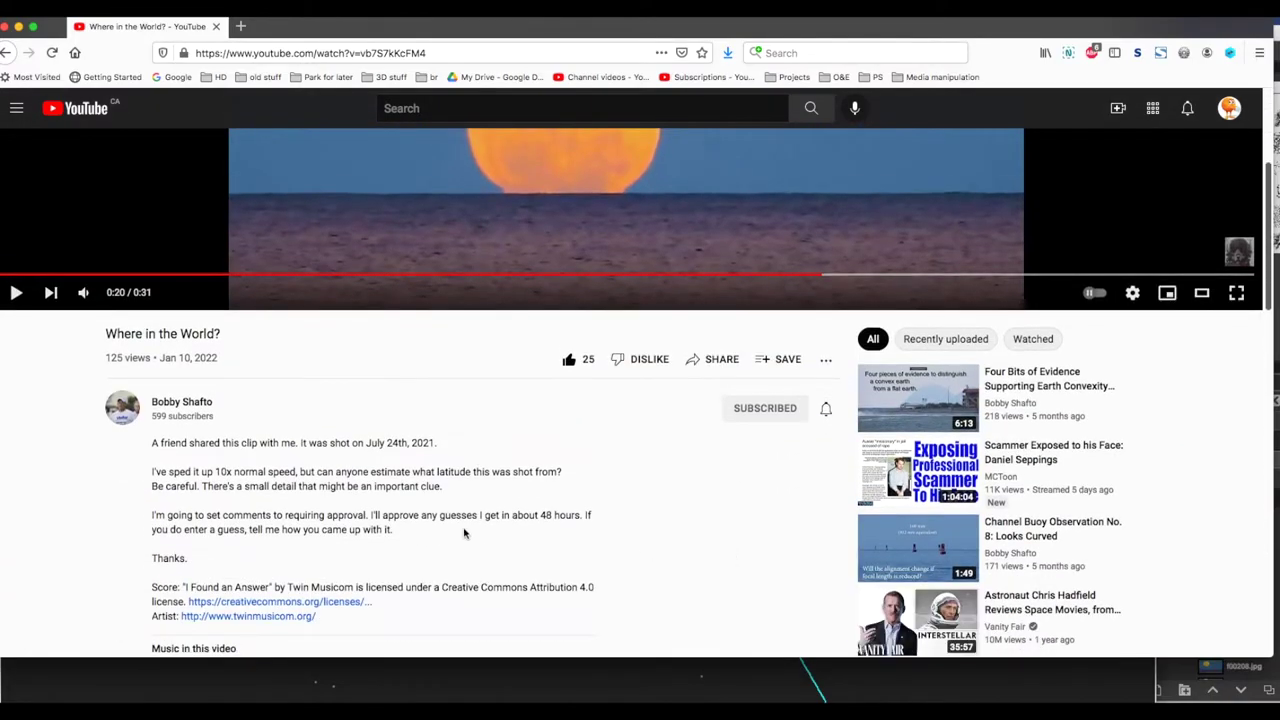
{"action": "scroll", "coordinate": [462, 532], "scroll_direction": "down", "scroll_amount": 3}
{"action": "scroll", "coordinate": [440, 512], "scroll_direction": "down", "scroll_amount": 1}
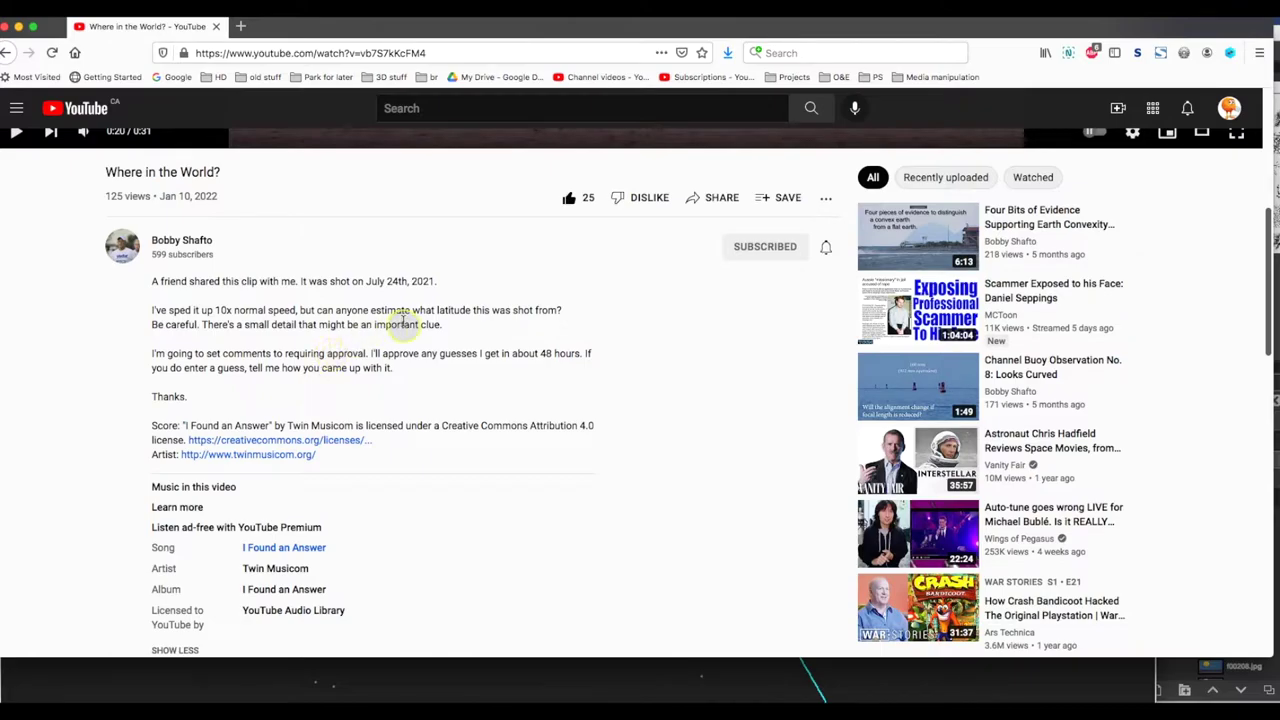
{"action": "scroll", "coordinate": [487, 375], "scroll_direction": "up", "scroll_amount": 8}
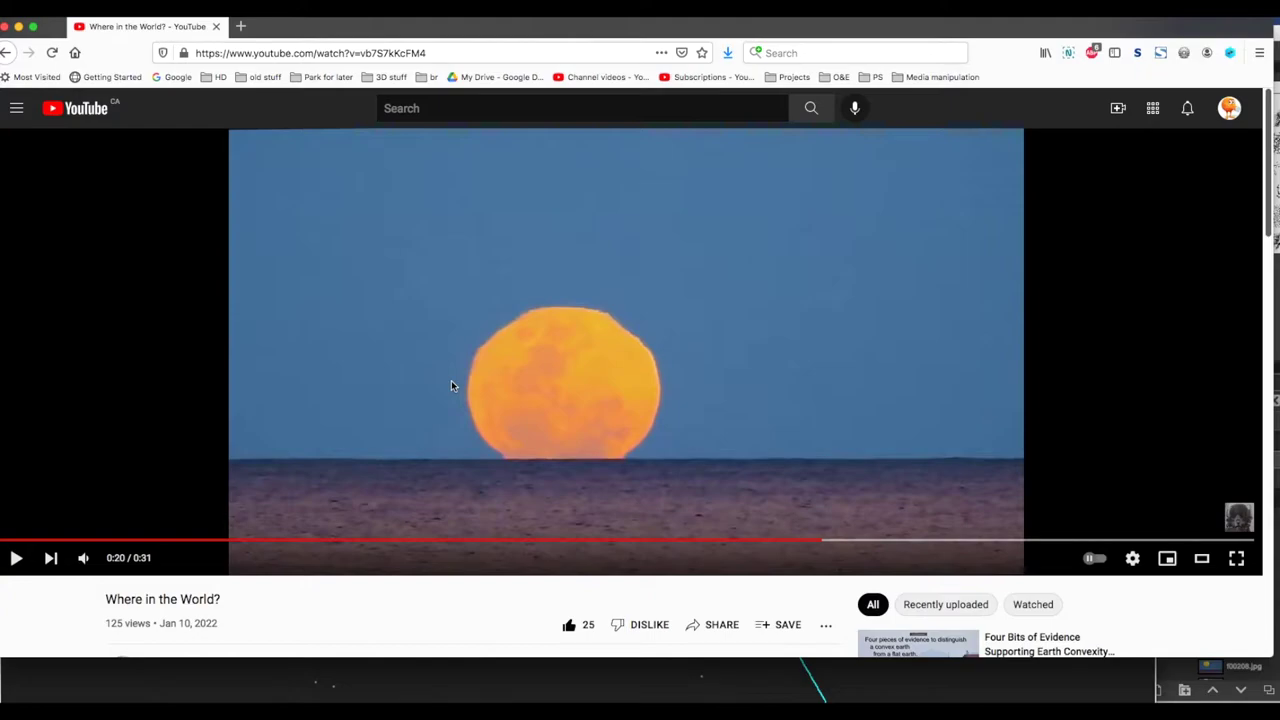
{"action": "scroll", "coordinate": [420, 450], "scroll_direction": "down", "scroll_amount": 5}
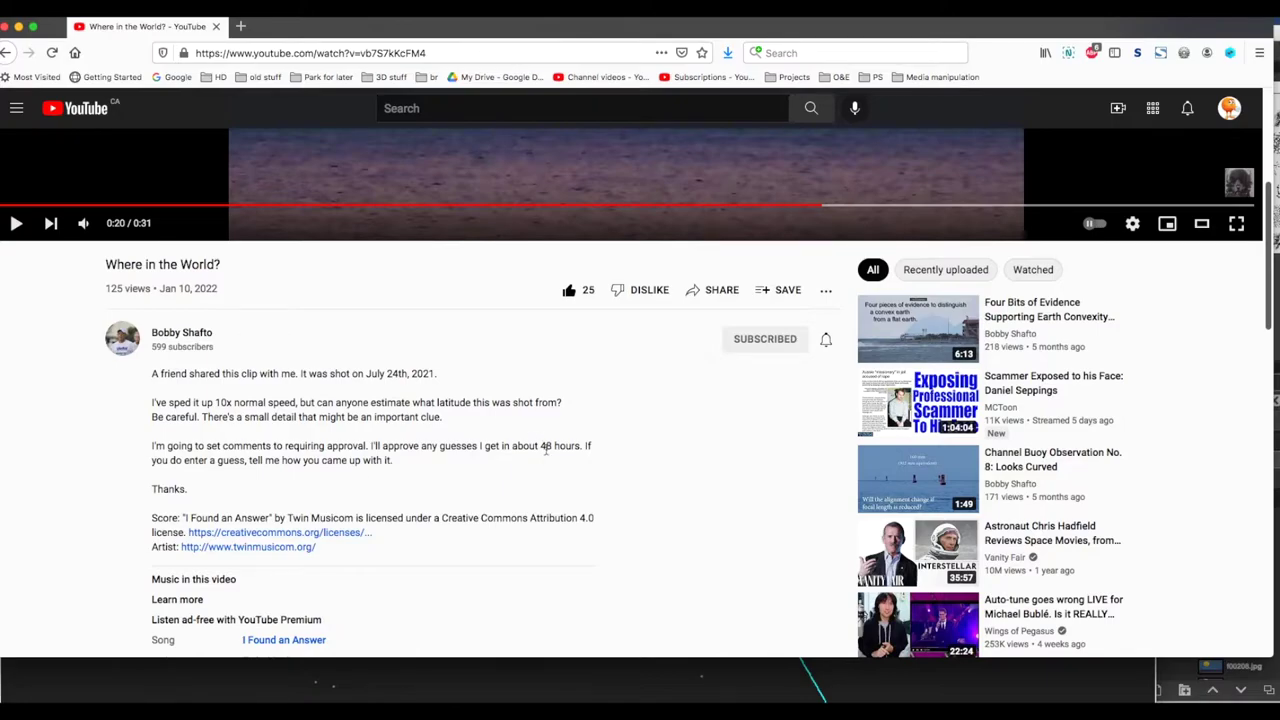
{"action": "scroll", "coordinate": [528, 488], "scroll_direction": "up", "scroll_amount": 5}
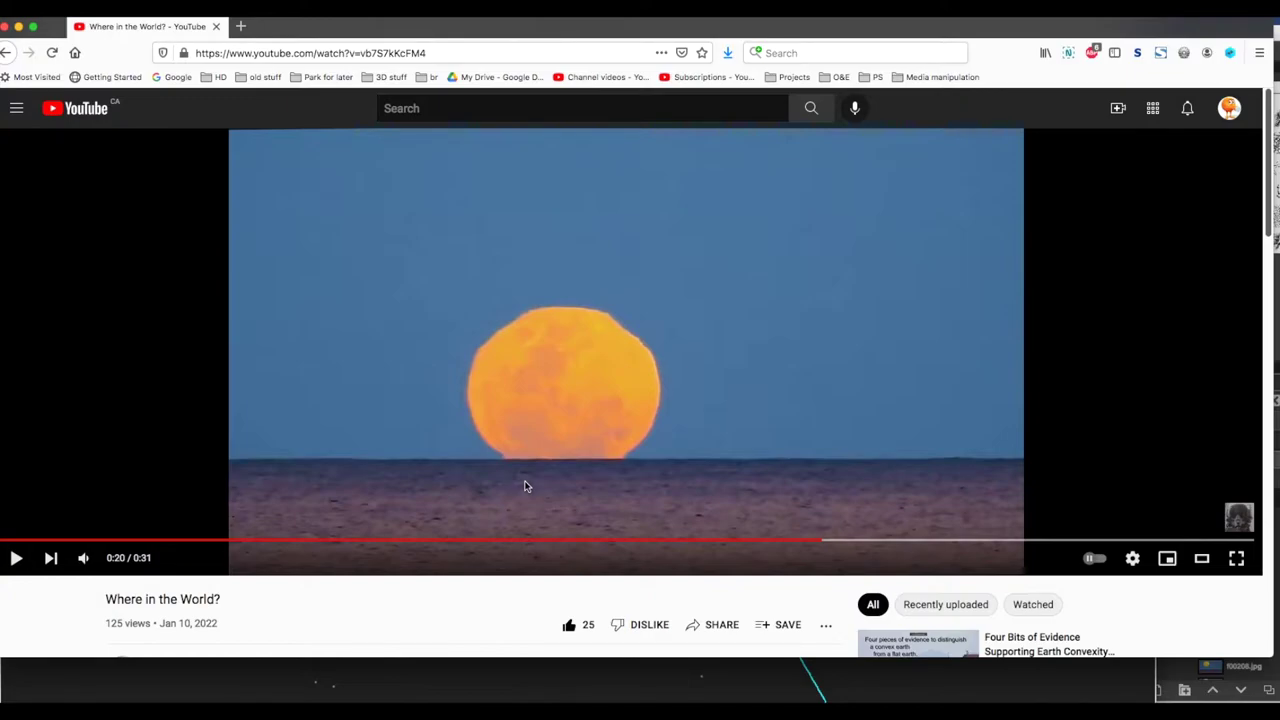
{"action": "scroll", "coordinate": [527, 486], "scroll_direction": "down", "scroll_amount": 6}
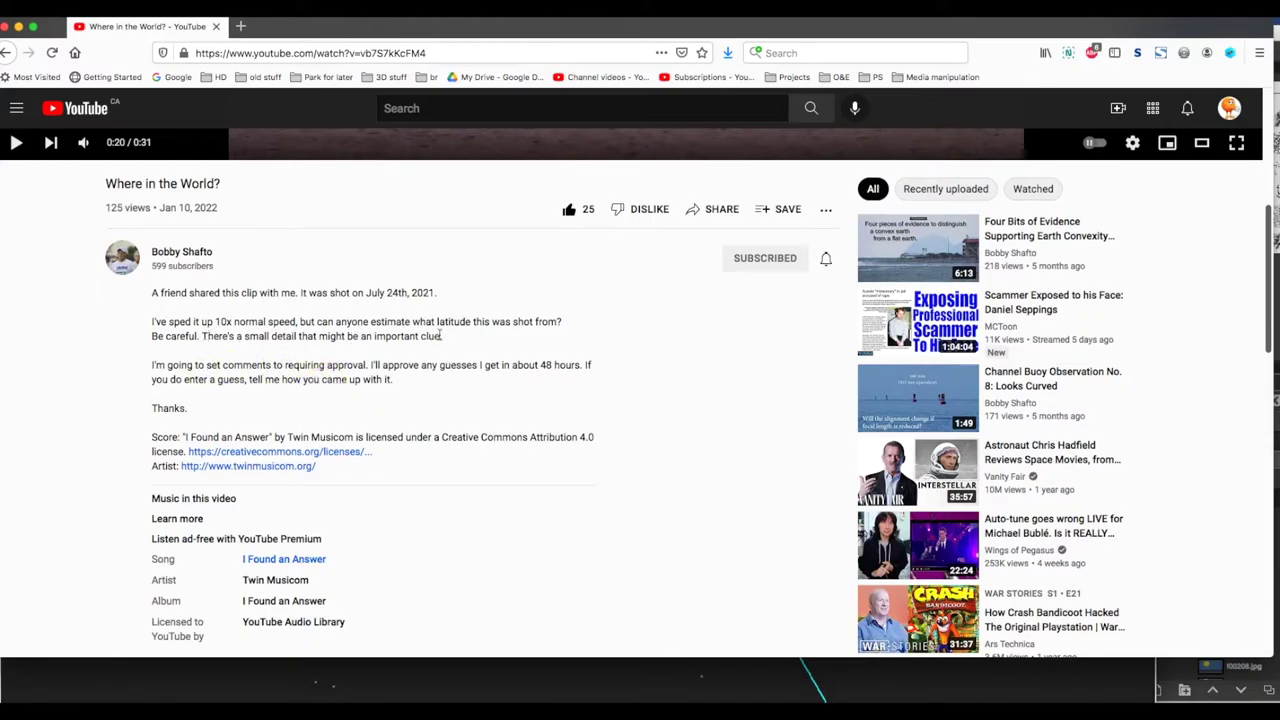
{"action": "left_click_drag", "start_coordinate": [200, 336], "coordinate": [276, 322]}
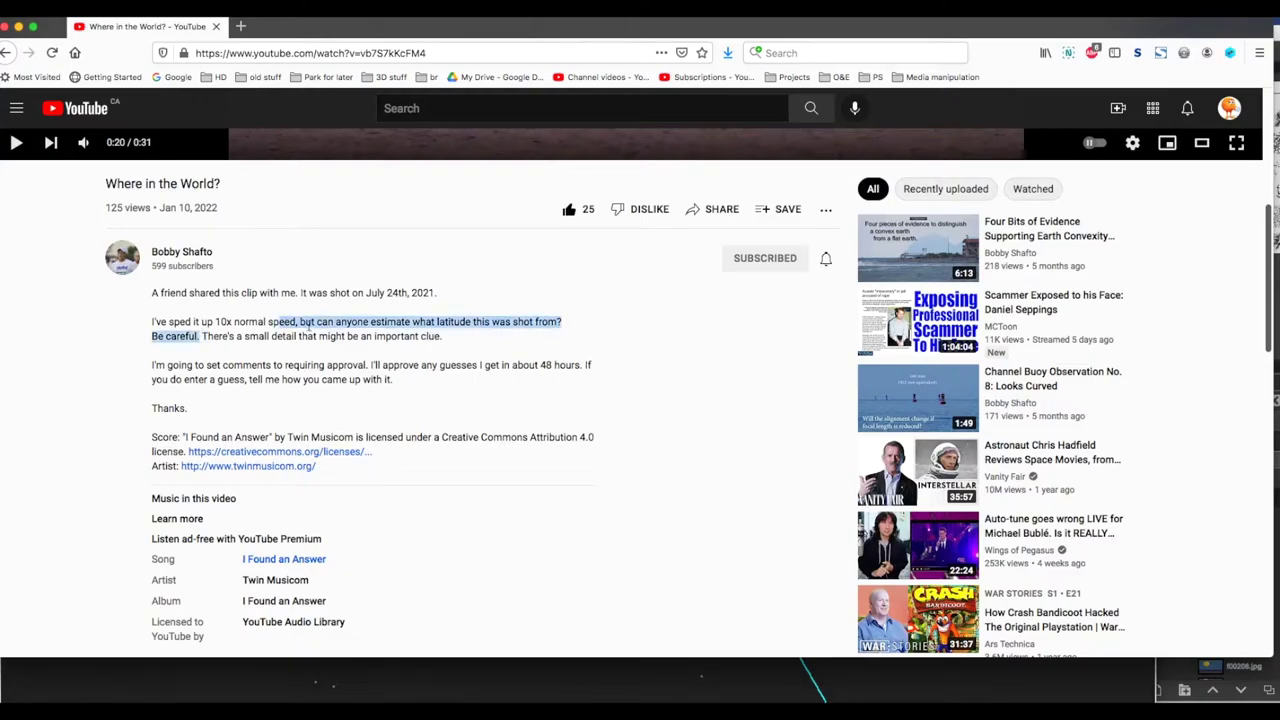
{"action": "scroll", "coordinate": [462, 366], "scroll_direction": "up", "scroll_amount": 5}
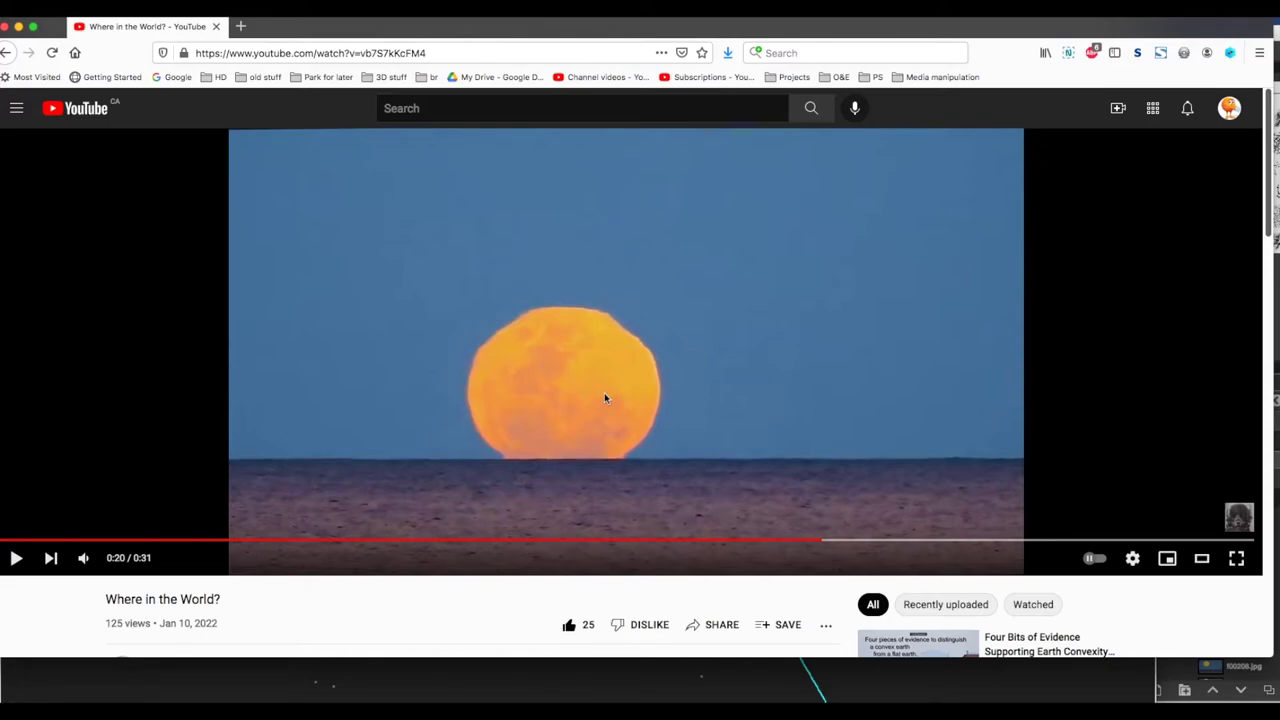
- Switch to GIMP and hide the frame layers one by one from f00908.jpg down to f00108.jpg to follow the moon's position
{"action": "key", "text": "super+Tab"}
{"action": "scroll", "coordinate": [1183, 520], "scroll_direction": "down", "scroll_amount": 2}
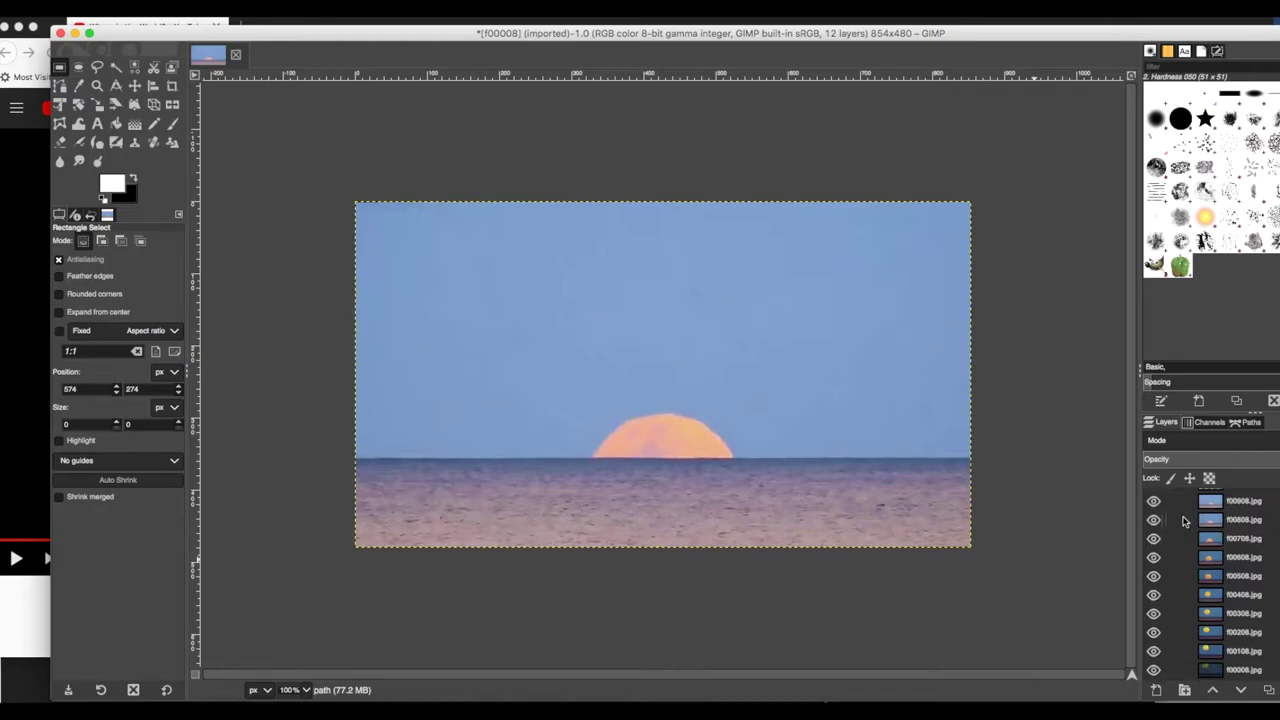
{"action": "left_click", "coordinate": [1153, 501]}
{"action": "left_click", "coordinate": [1153, 520]}
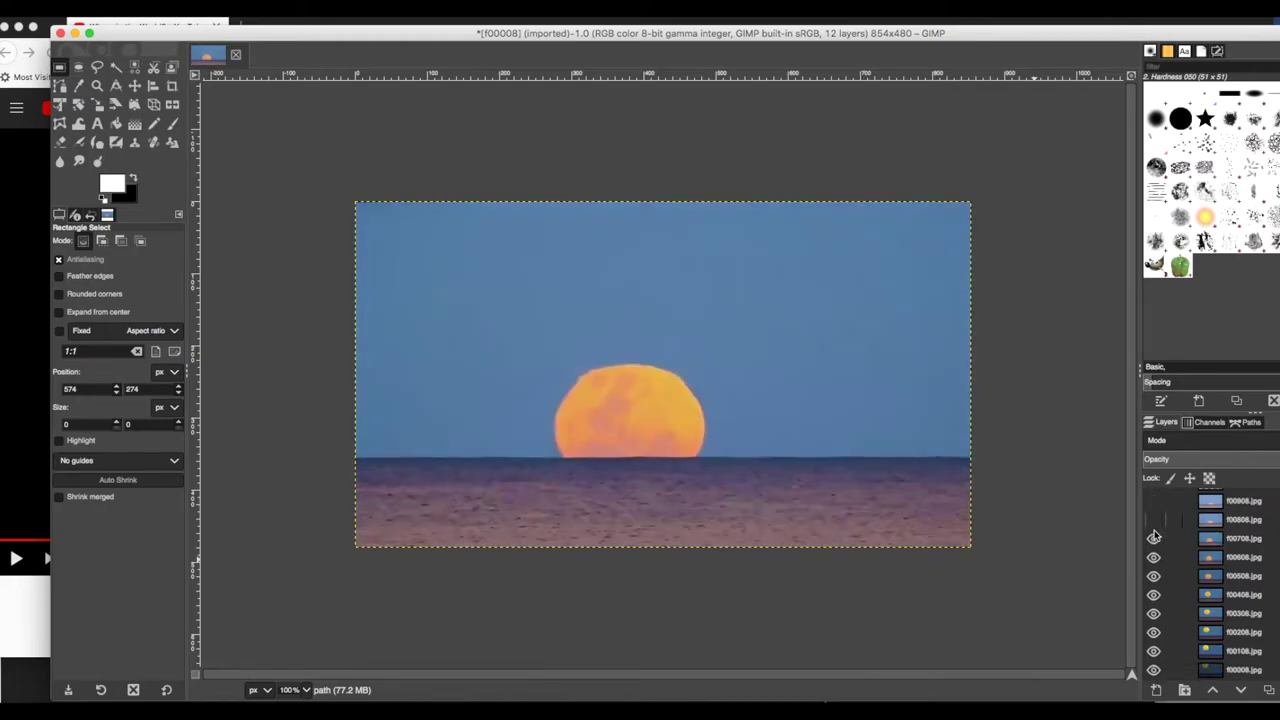
{"action": "left_click", "coordinate": [1153, 538]}
{"action": "left_click", "coordinate": [1153, 557]}
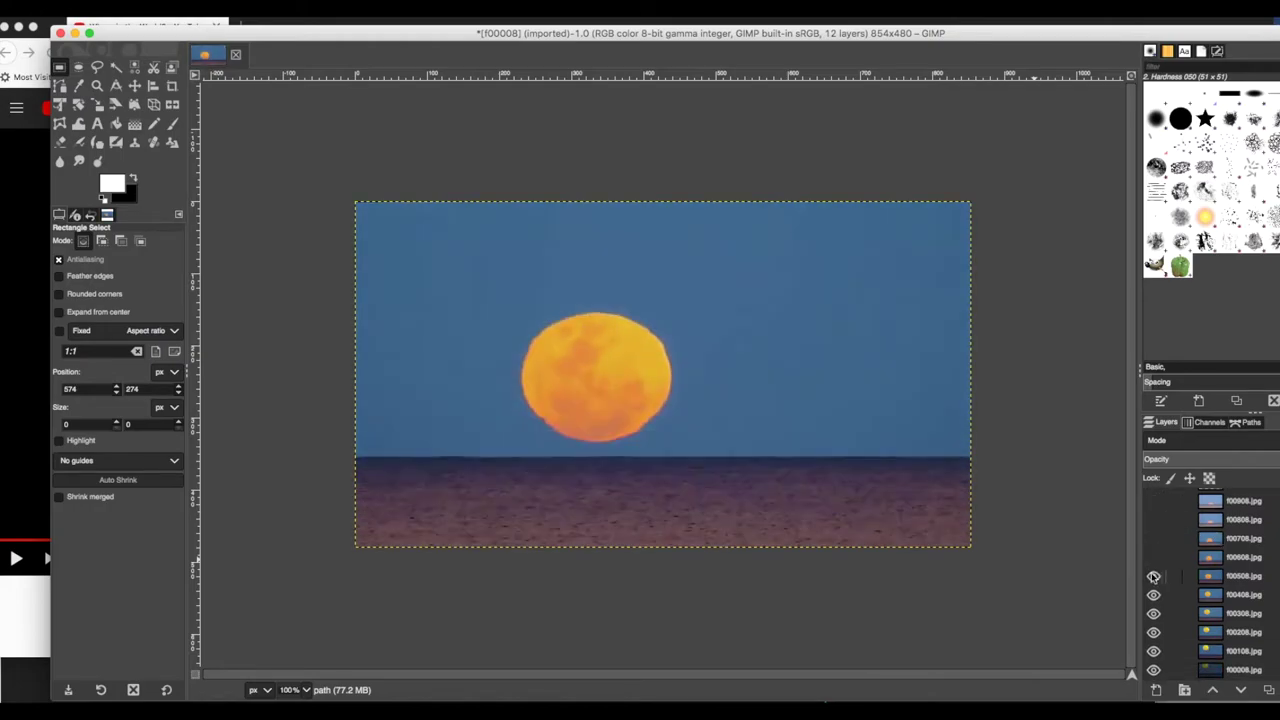
{"action": "left_click", "coordinate": [1153, 577]}
{"action": "left_click", "coordinate": [1153, 595]}
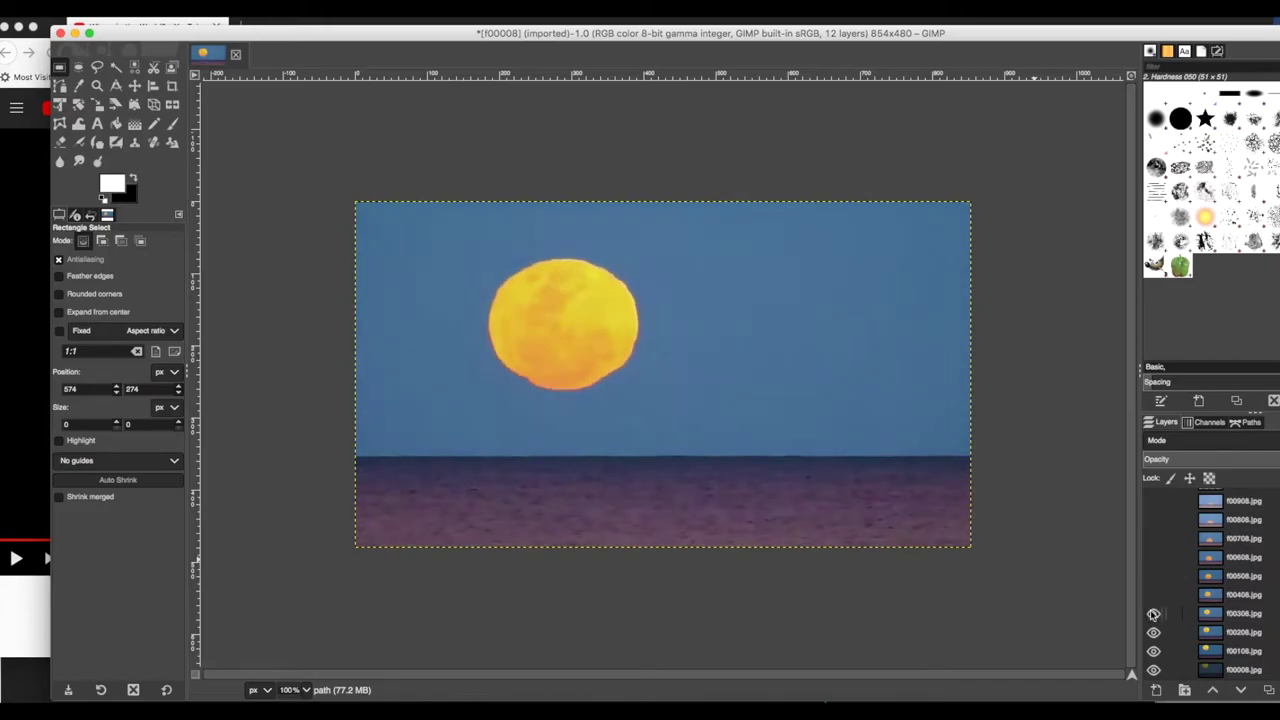
{"action": "left_click", "coordinate": [1153, 614]}
{"action": "left_click", "coordinate": [1153, 633]}
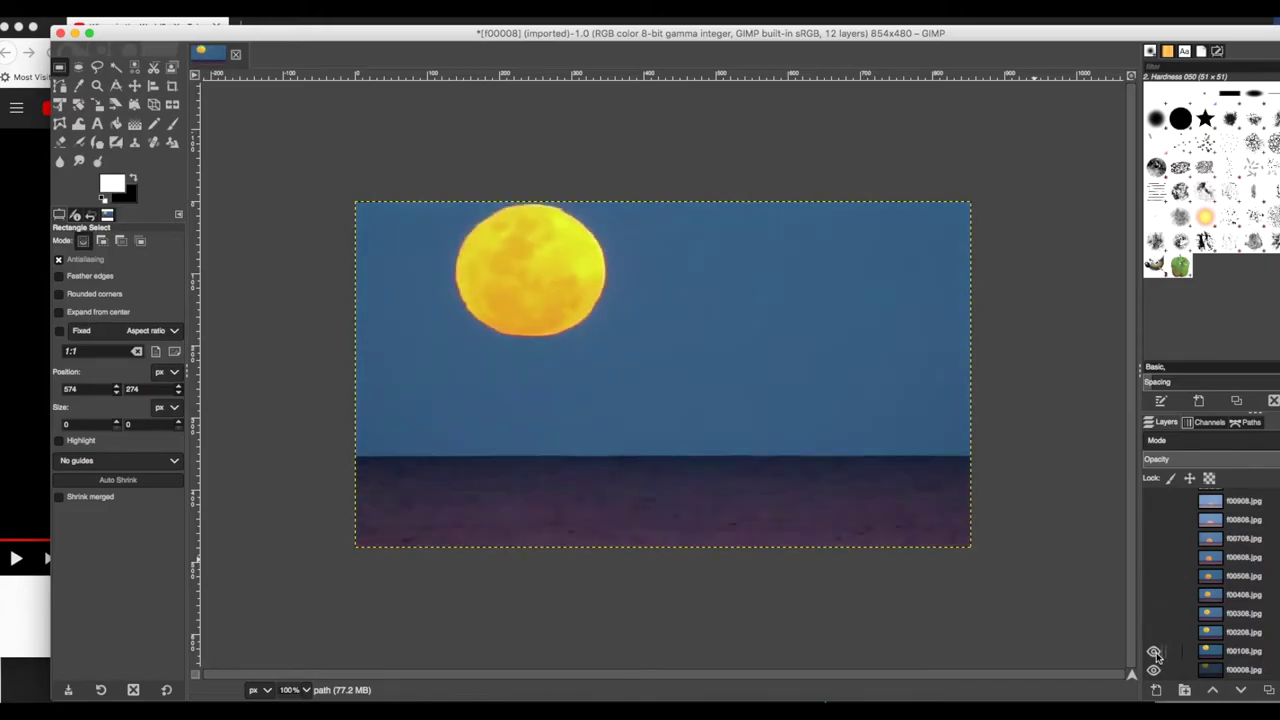
{"action": "left_click", "coordinate": [1154, 652]}
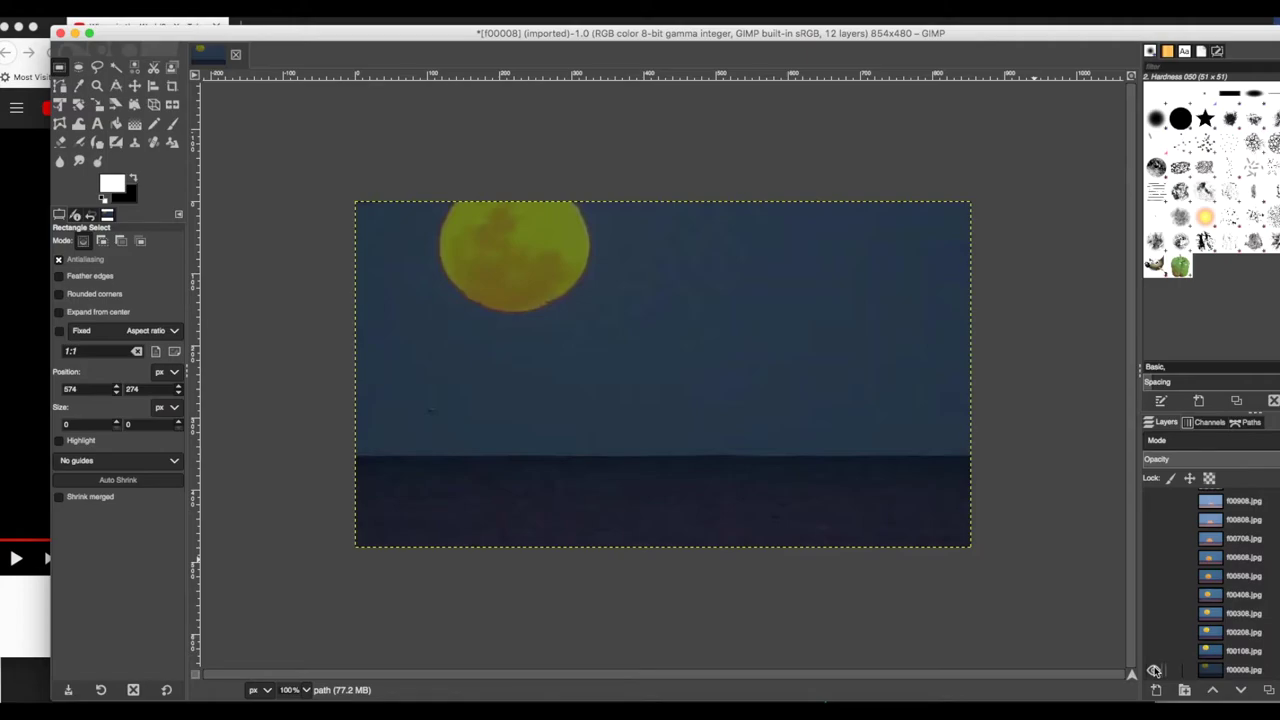
- Show the frame layers again one by one from f00108.jpg up to f00908.jpg to replay the moon's descent
{"action": "left_click", "coordinate": [1154, 652]}
{"action": "left_click", "coordinate": [1153, 633]}
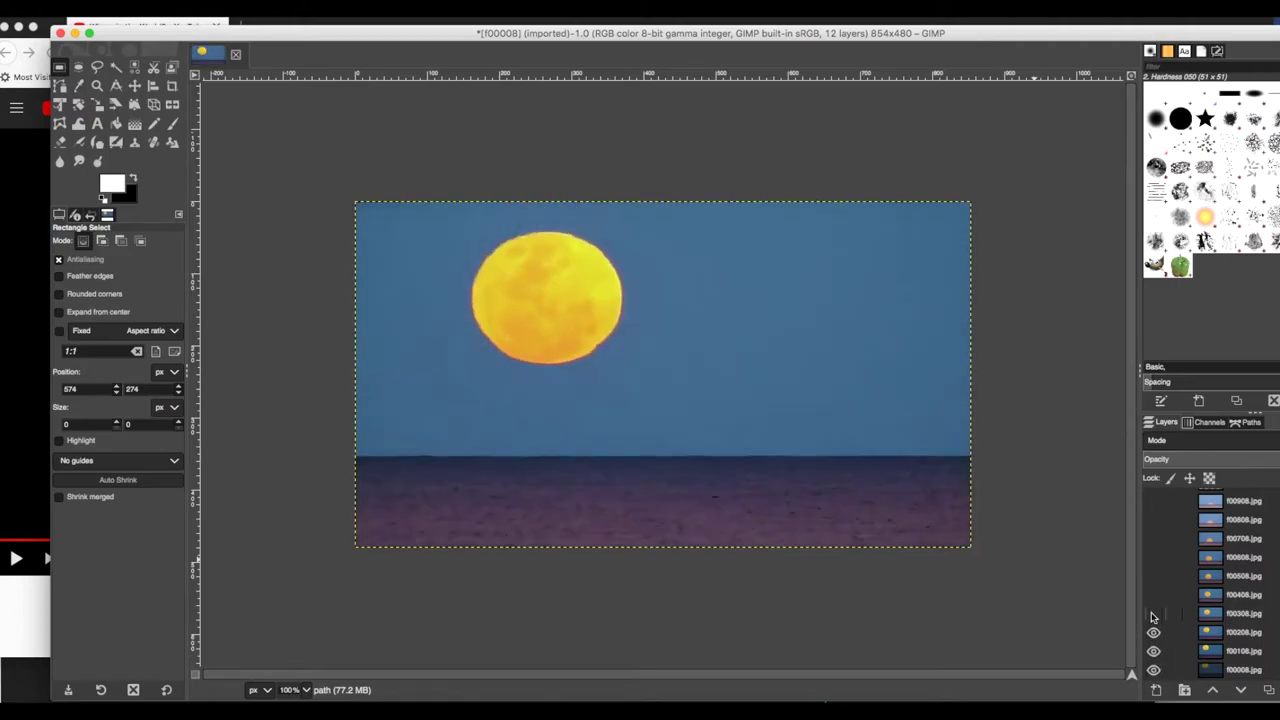
{"action": "left_click", "coordinate": [1153, 614]}
{"action": "left_click", "coordinate": [1154, 595]}
{"action": "left_click", "coordinate": [1154, 576]}
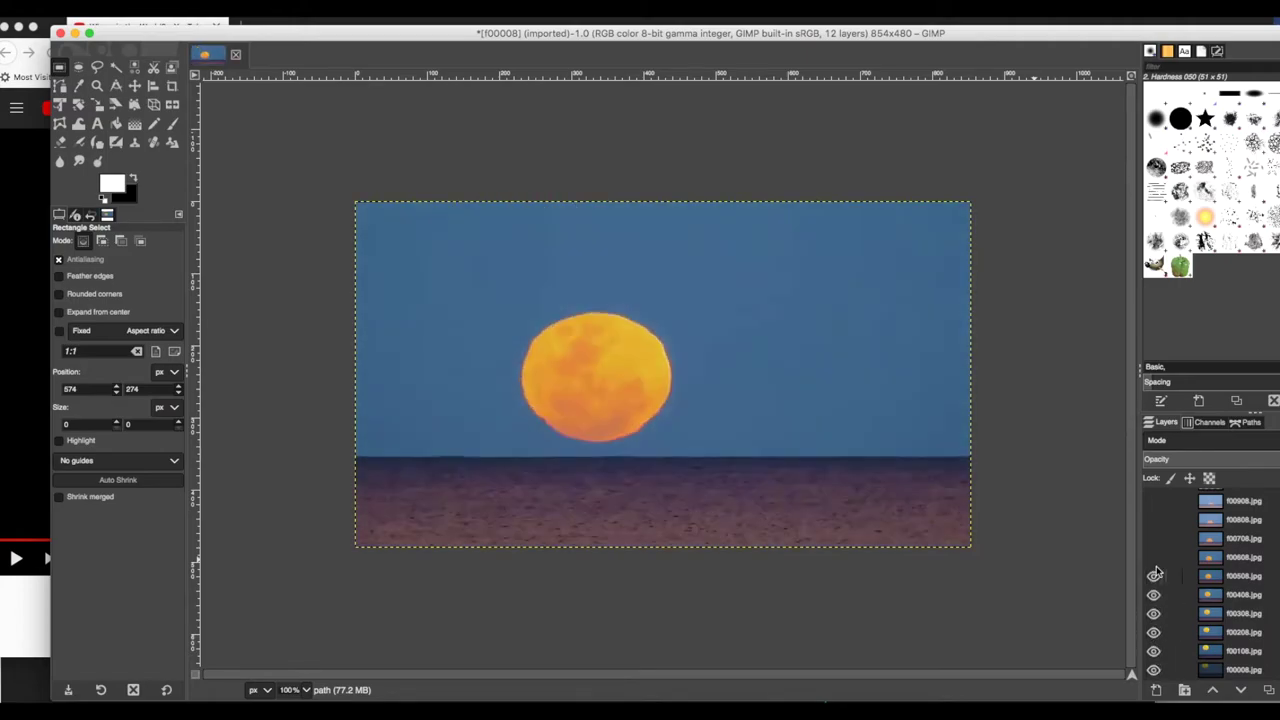
{"action": "left_click", "coordinate": [1154, 557]}
{"action": "left_click", "coordinate": [1154, 538]}
{"action": "left_click", "coordinate": [1154, 519]}
{"action": "left_click", "coordinate": [1154, 500]}
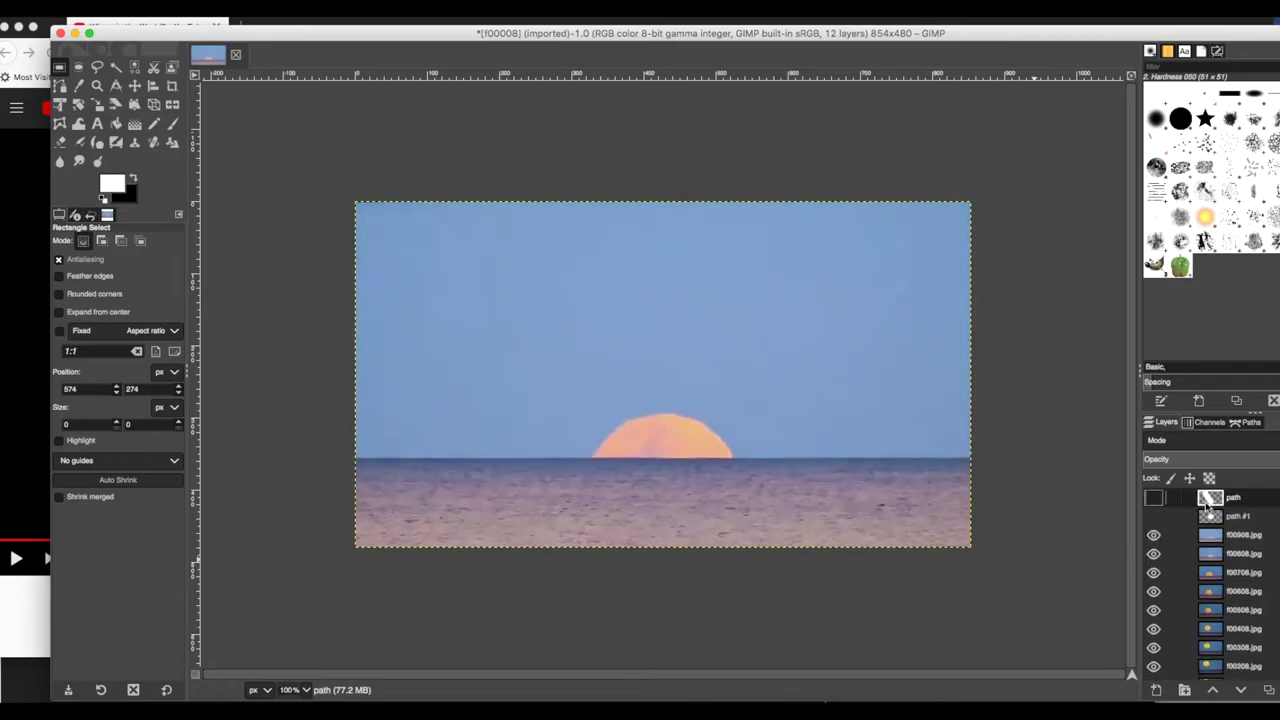
- Preview the white path layer over the frames and display the path #1 layer in its place
{"action": "left_click", "coordinate": [1153, 499]}
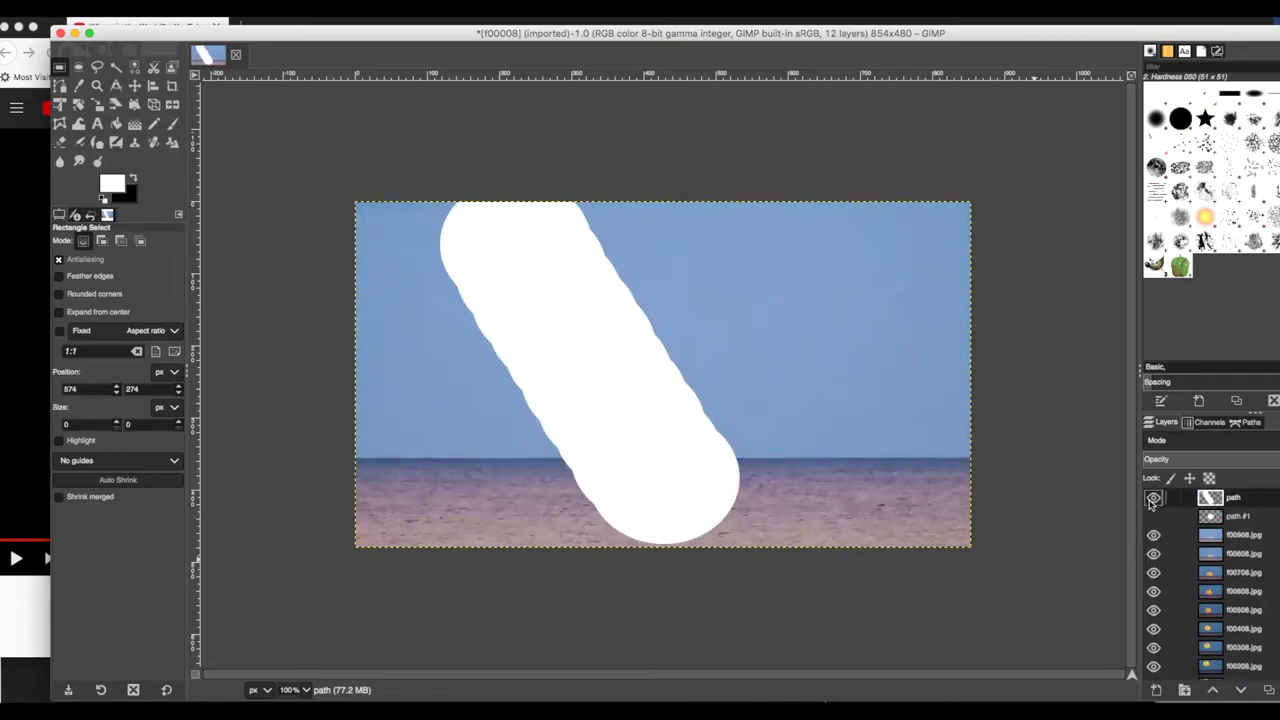
{"action": "left_click", "coordinate": [1153, 499]}
{"action": "left_click", "coordinate": [1153, 516]}
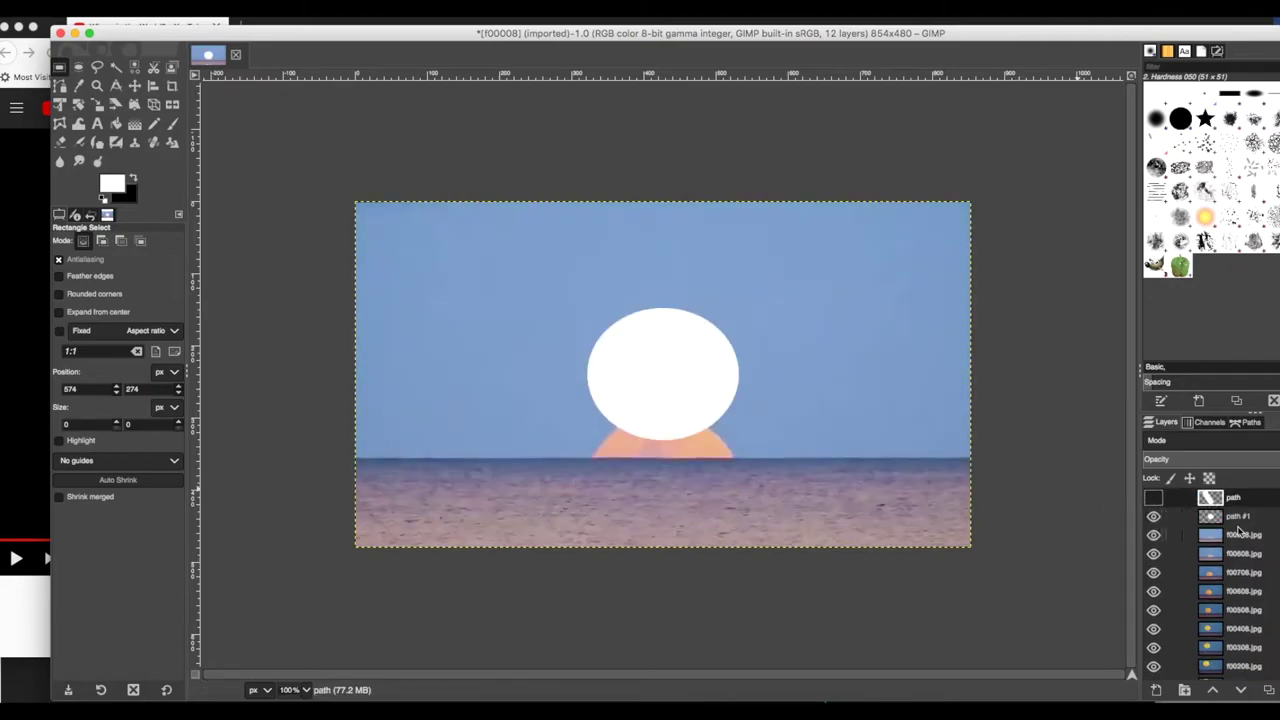
- Hide frame layers f00908.jpg through f00508.jpg one at a time to compare the moon with the white ellipse
{"action": "left_click", "coordinate": [1154, 538]}
{"action": "left_click", "coordinate": [1154, 555]}
{"action": "left_click", "coordinate": [1153, 574]}
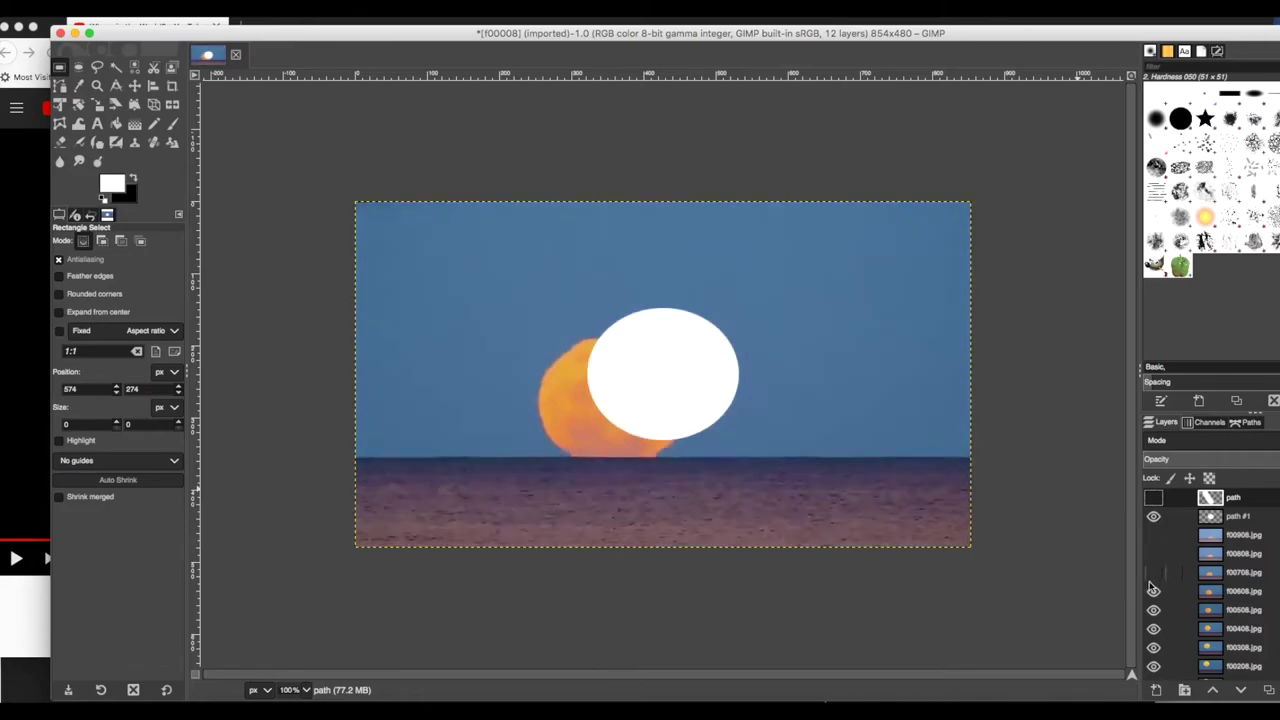
{"action": "left_click", "coordinate": [1153, 591]}
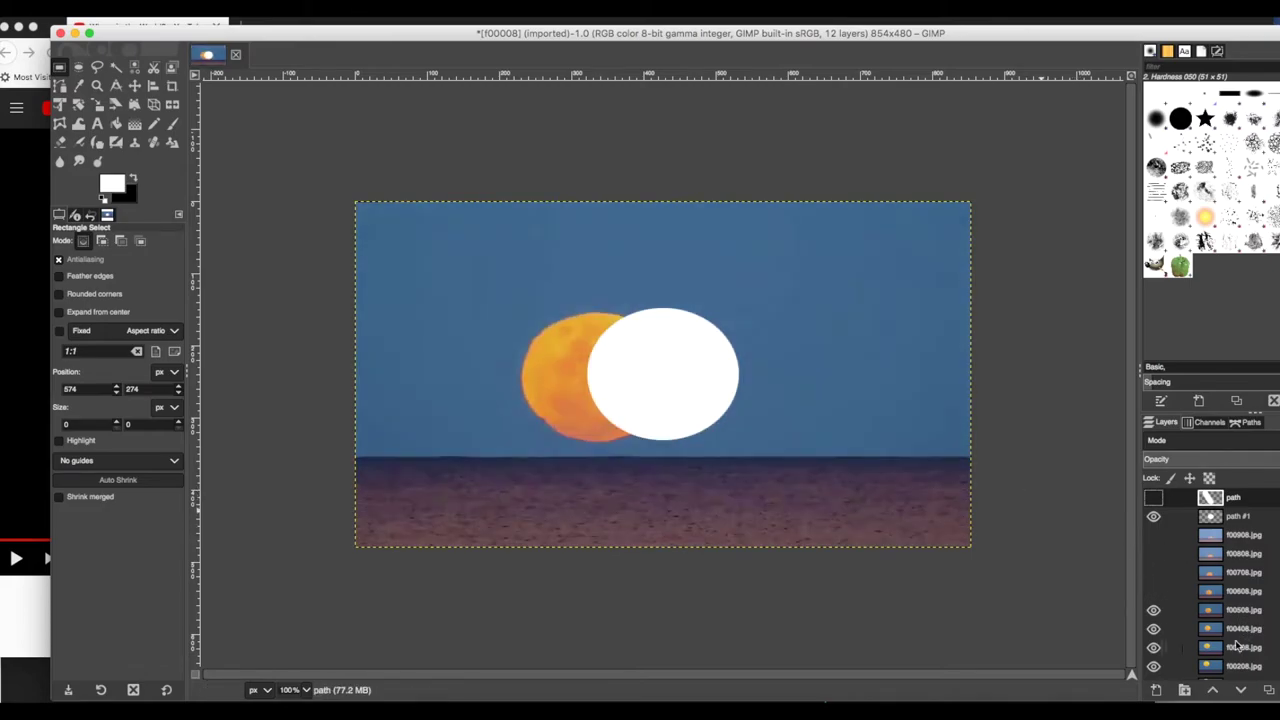
{"action": "left_click", "coordinate": [1153, 609]}
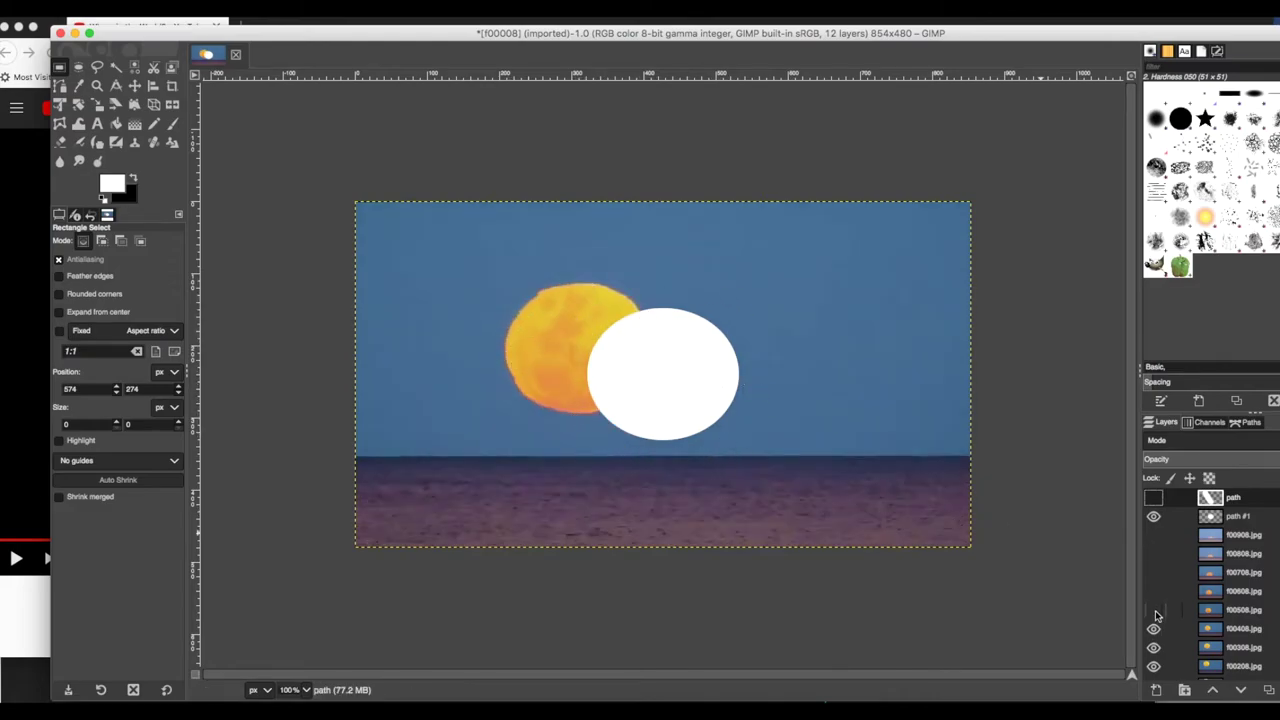
- Show the hidden frame layers again and display the path layer instead of path #1
{"action": "left_click_drag", "start_coordinate": [1155, 612], "coordinate": [1155, 520]}
{"action": "left_click", "coordinate": [1155, 518]}
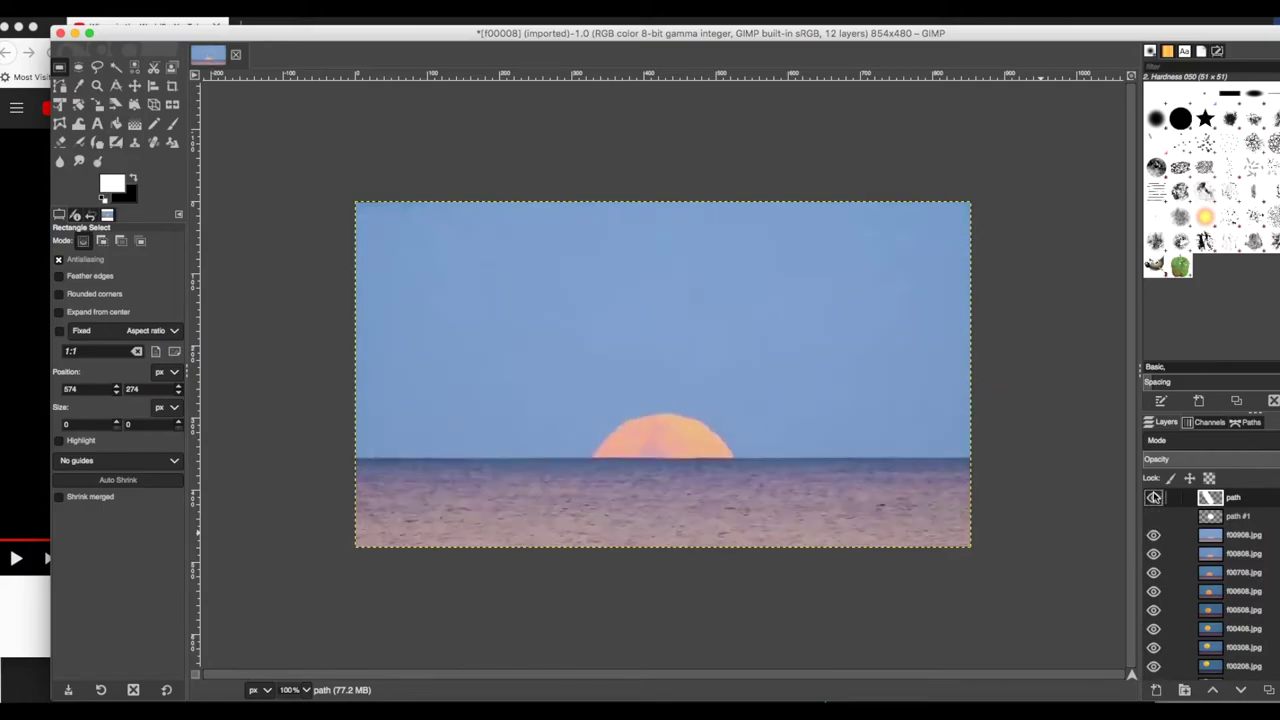
{"action": "left_click", "coordinate": [1153, 497]}
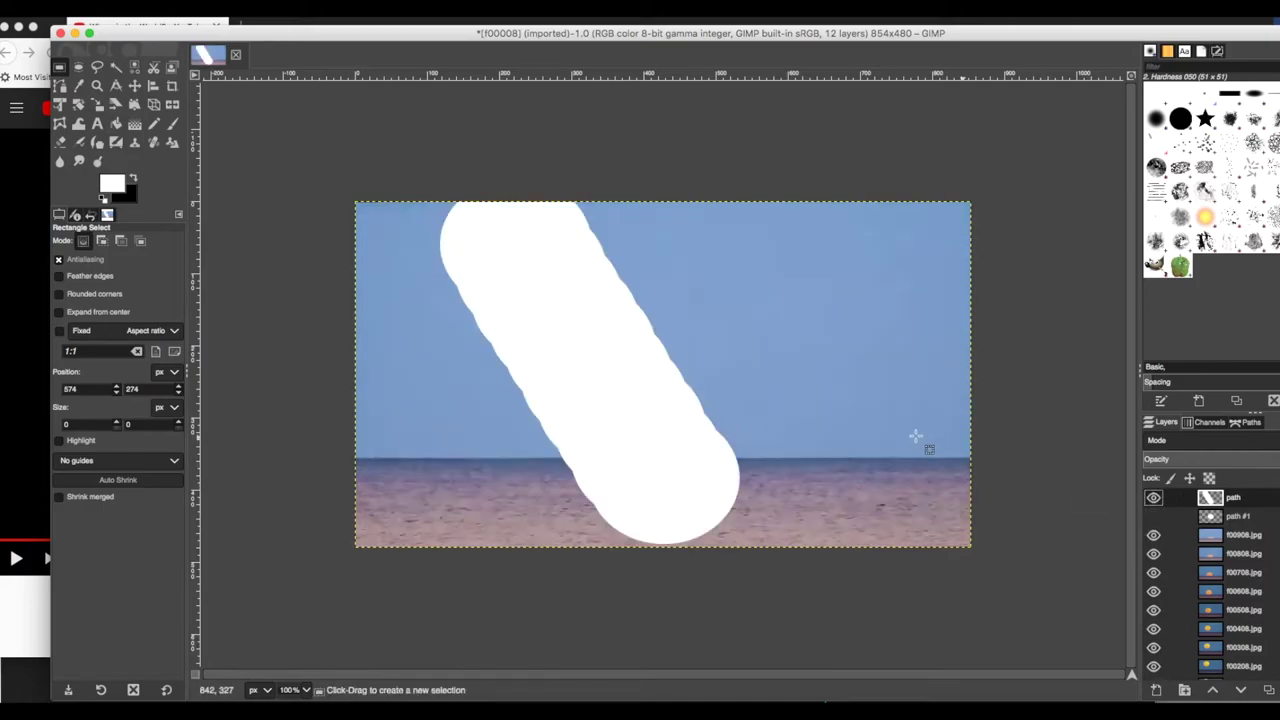
{"action": "left_click", "coordinate": [1154, 498]}
{"action": "left_click", "coordinate": [1154, 498]}
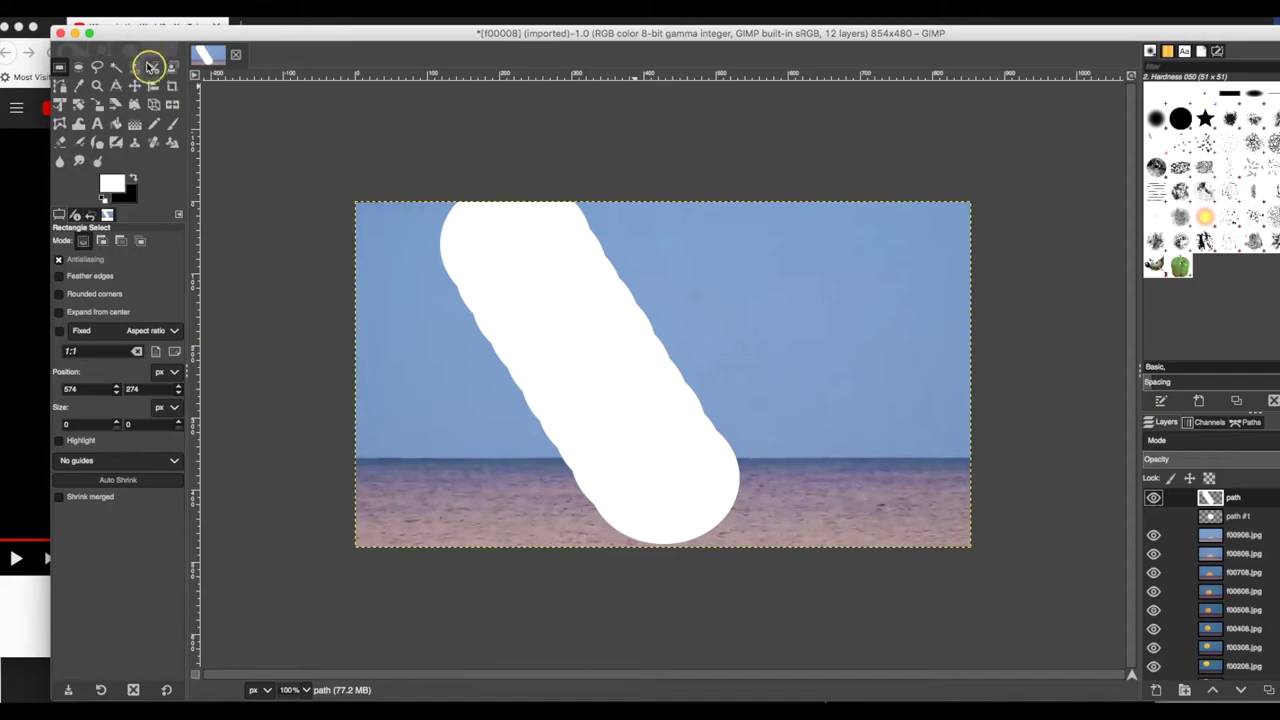
- Measure the slant of the white path's lower-left edge with the Measure tool, starting near the edge's upper end
{"action": "left_click", "coordinate": [116, 85]}
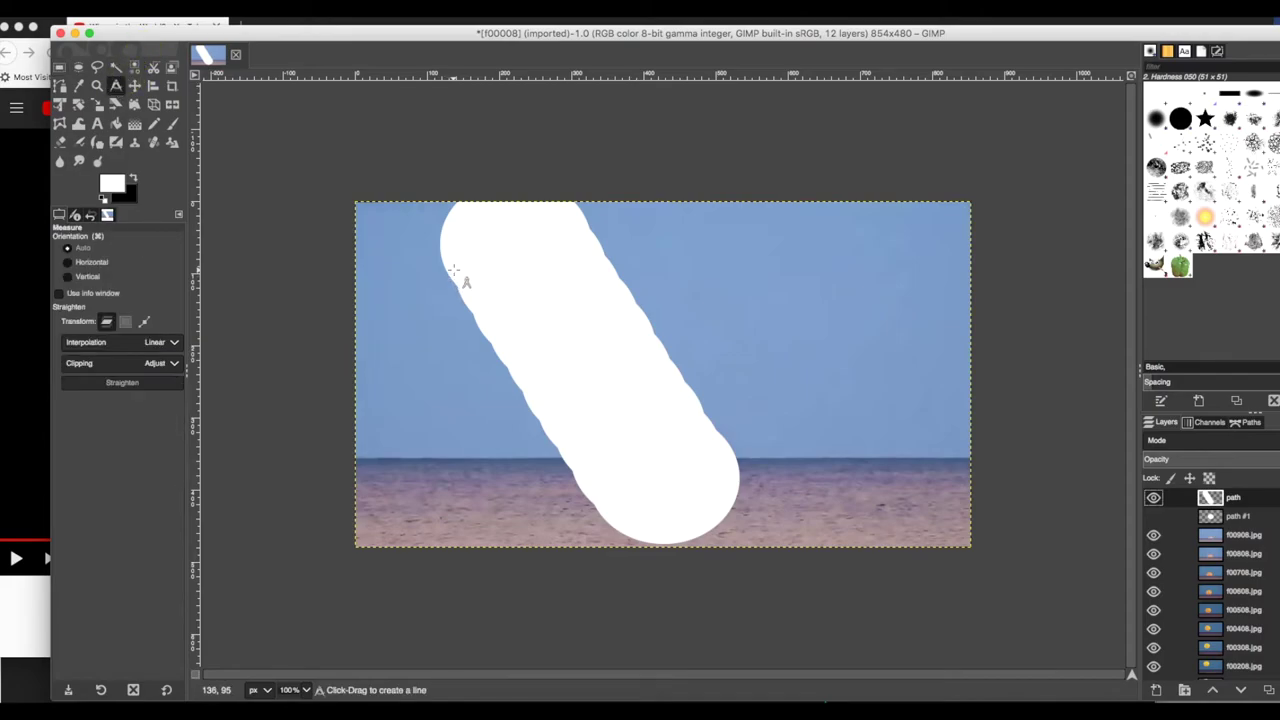
{"action": "key", "text": "3"}
{"action": "left_click", "coordinate": [418, 345]}
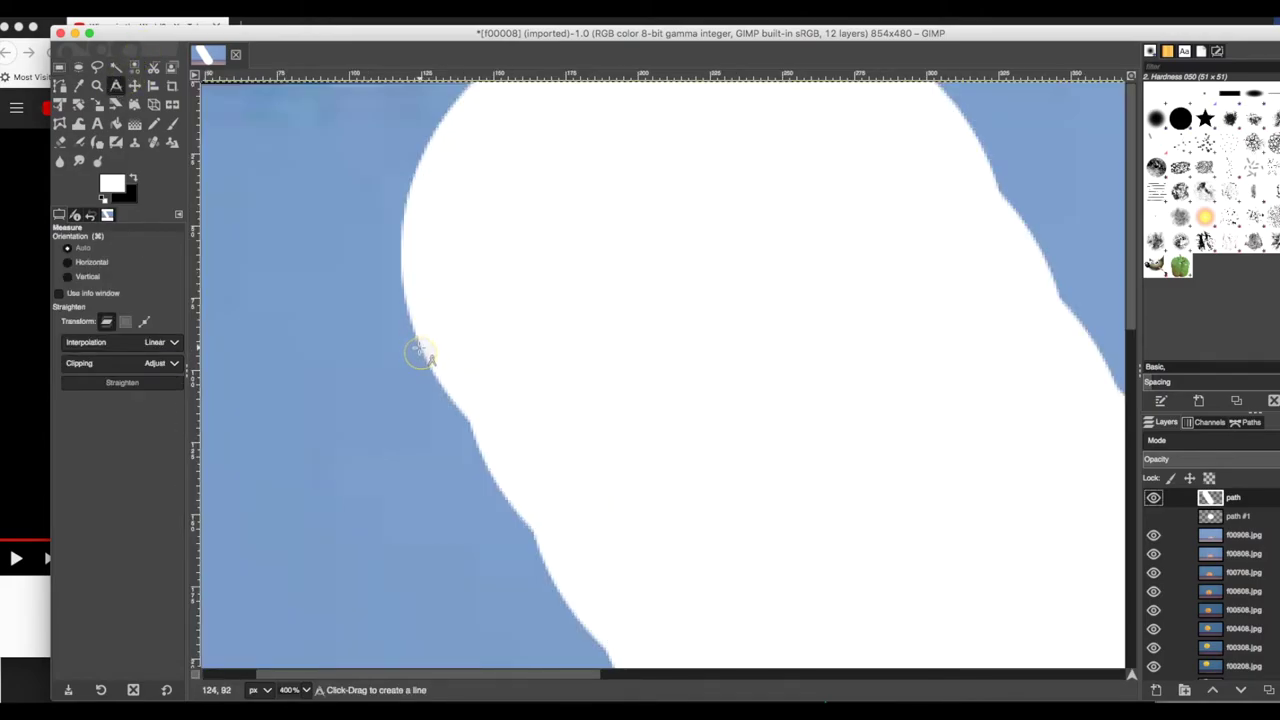
{"action": "left_click_drag", "start_coordinate": [418, 345], "coordinate": [708, 586]}
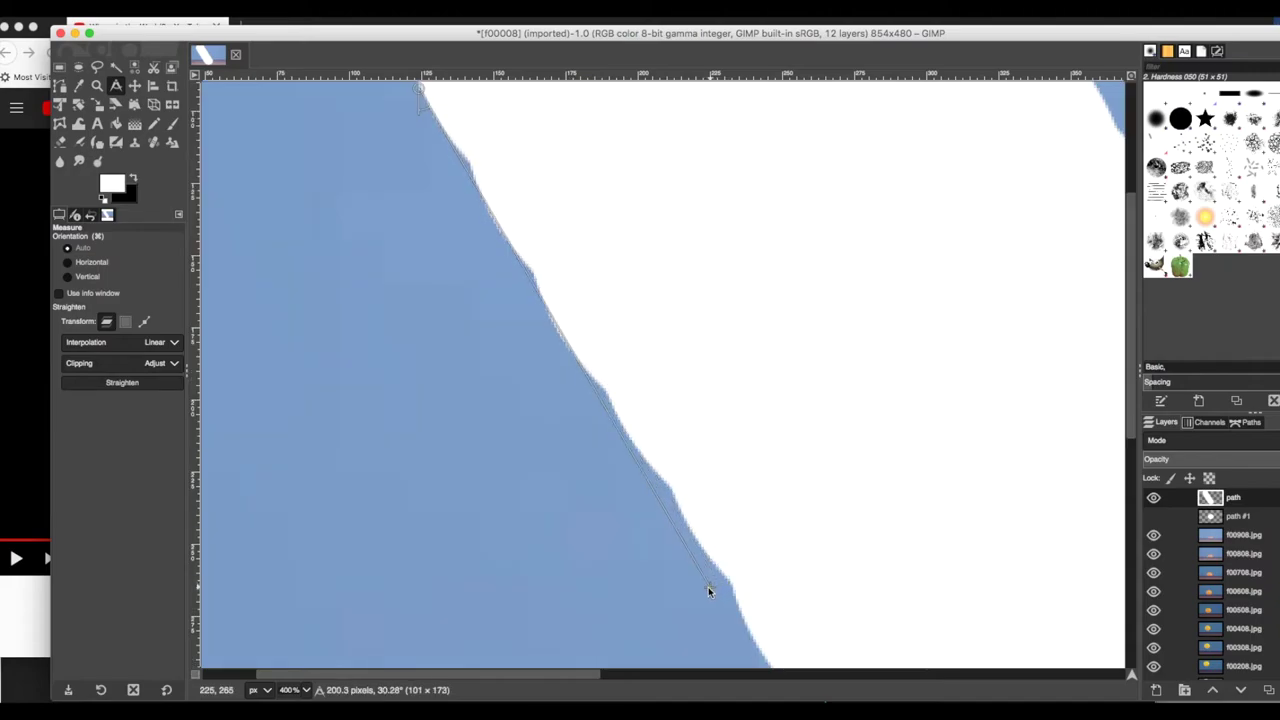
{"action": "scroll", "coordinate": [500, 395], "scroll_direction": "down", "scroll_amount": 10}
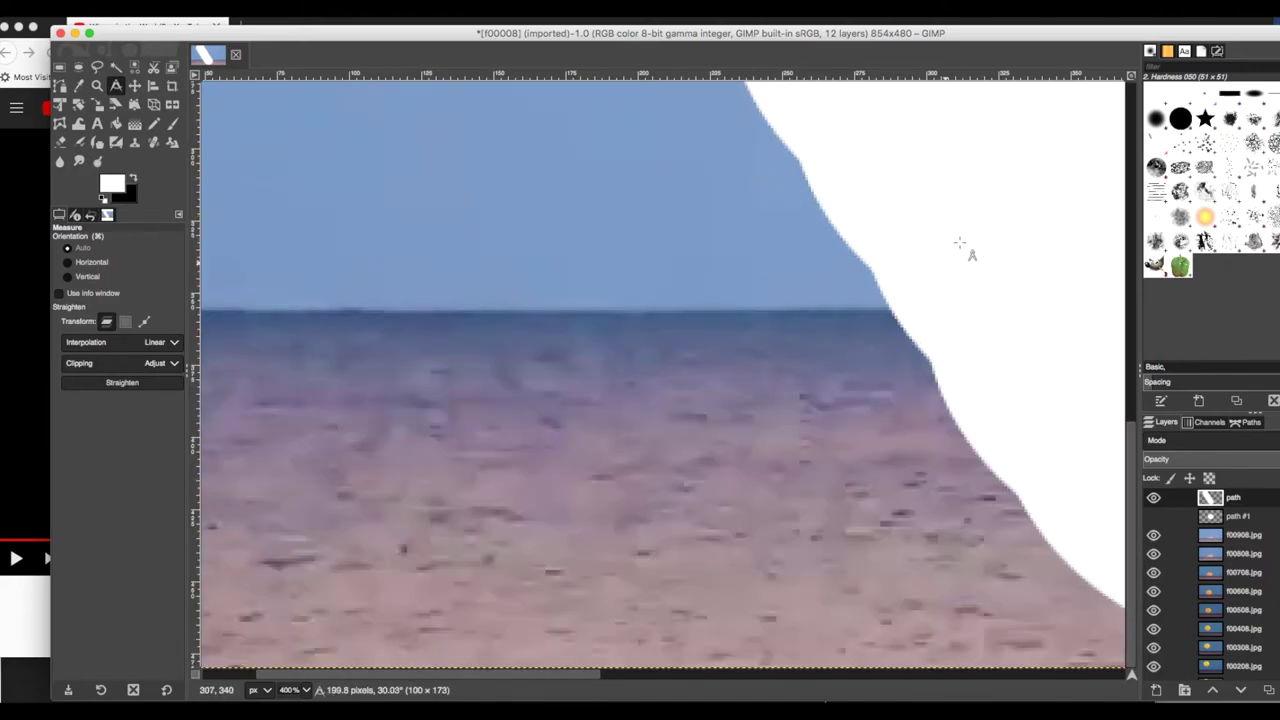
{"action": "scroll", "coordinate": [731, 463], "scroll_direction": "up", "scroll_amount": 5}
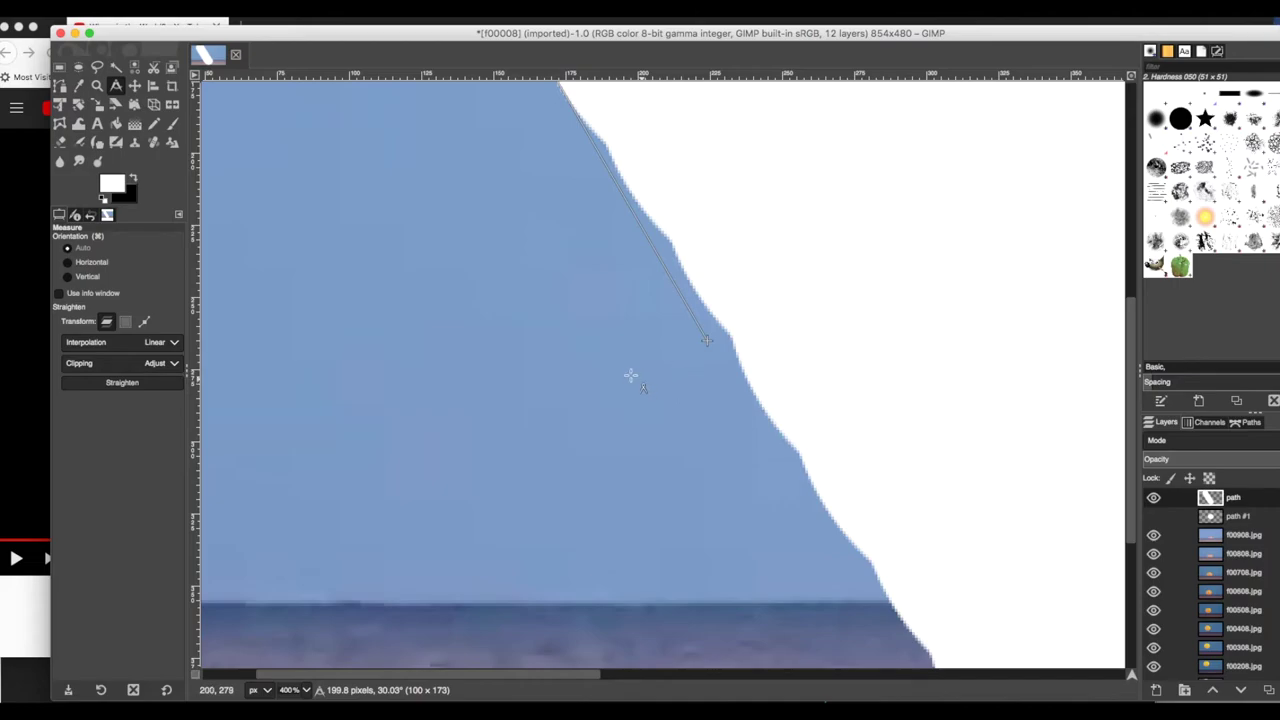
{"action": "scroll", "coordinate": [710, 410], "scroll_direction": "up", "scroll_amount": 3}
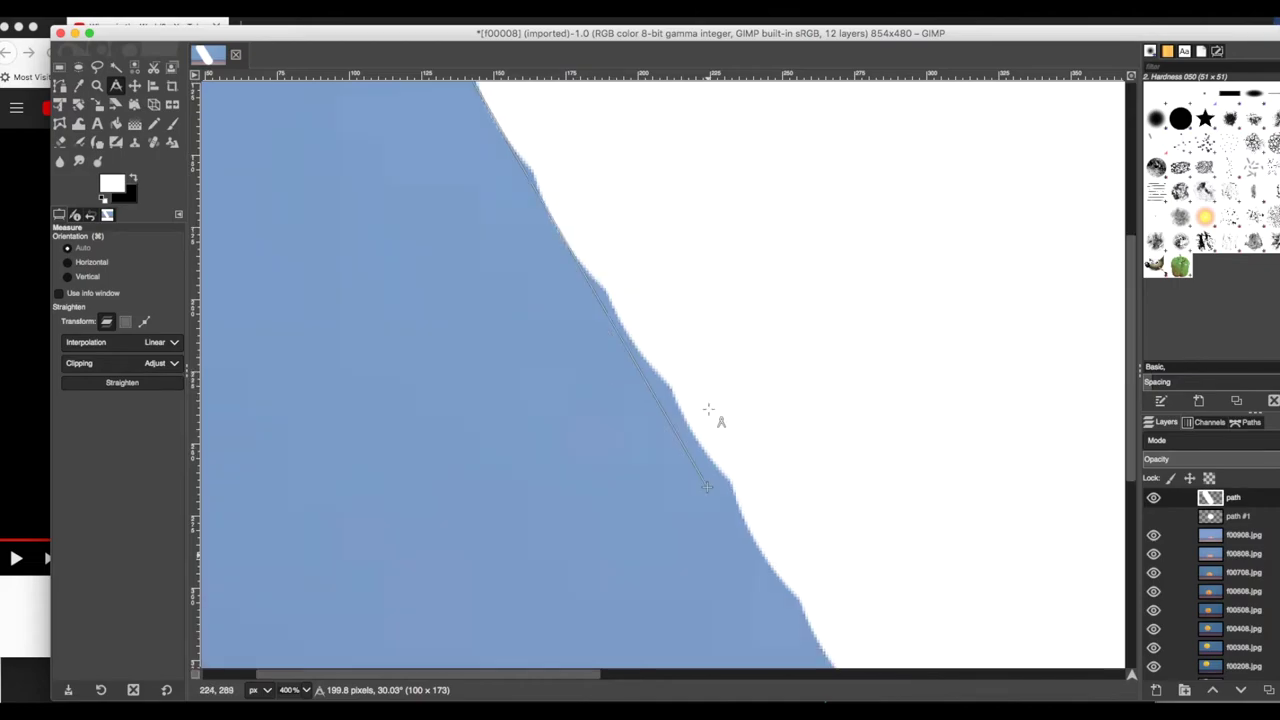
- Swing the measurement line's lower end point to vertical and return it to the path's slanted edge
{"action": "scroll", "coordinate": [740, 440], "scroll_direction": "down", "scroll_amount": 2}
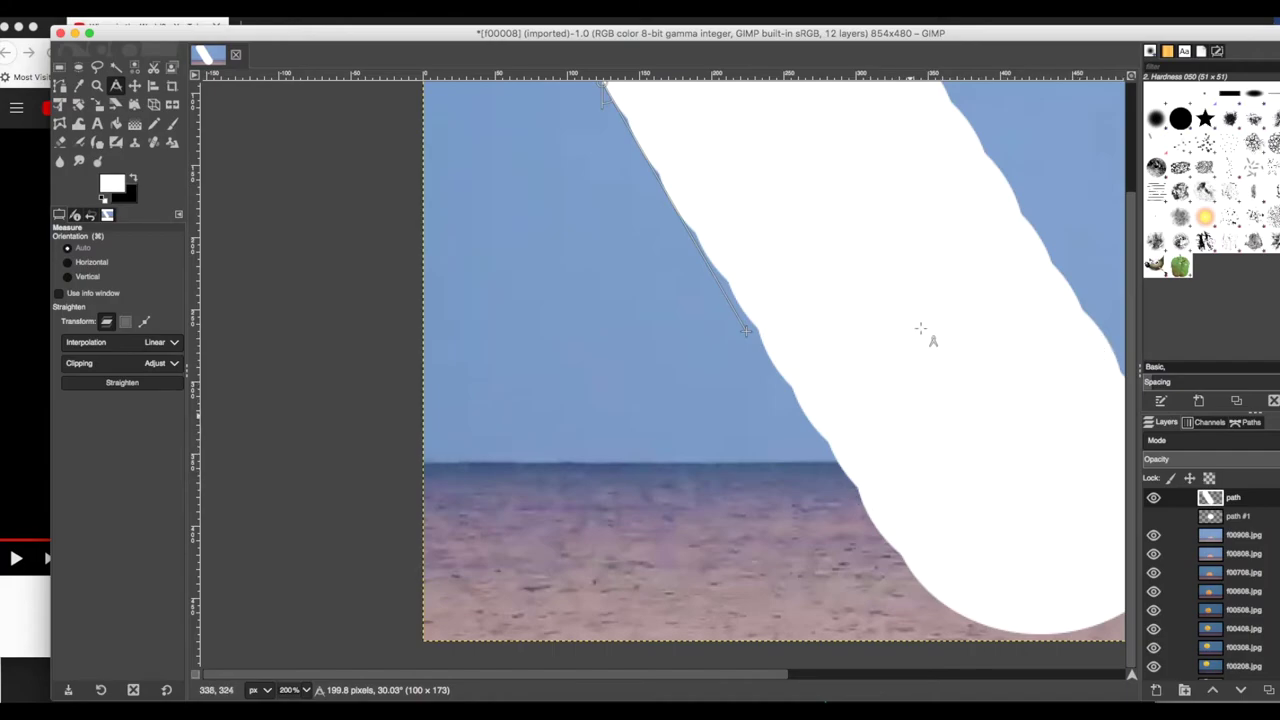
{"action": "scroll", "coordinate": [920, 328], "scroll_direction": "up", "scroll_amount": 3}
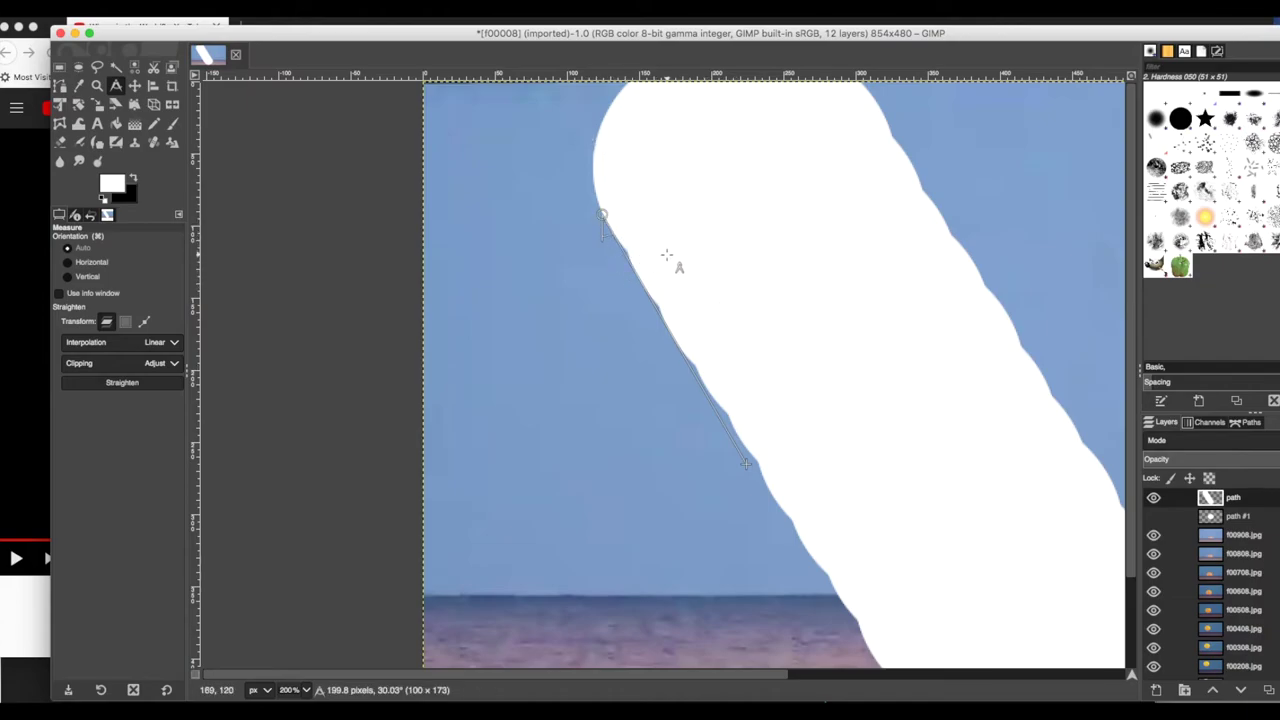
{"action": "left_click_drag", "start_coordinate": [745, 463], "coordinate": [601, 478]}
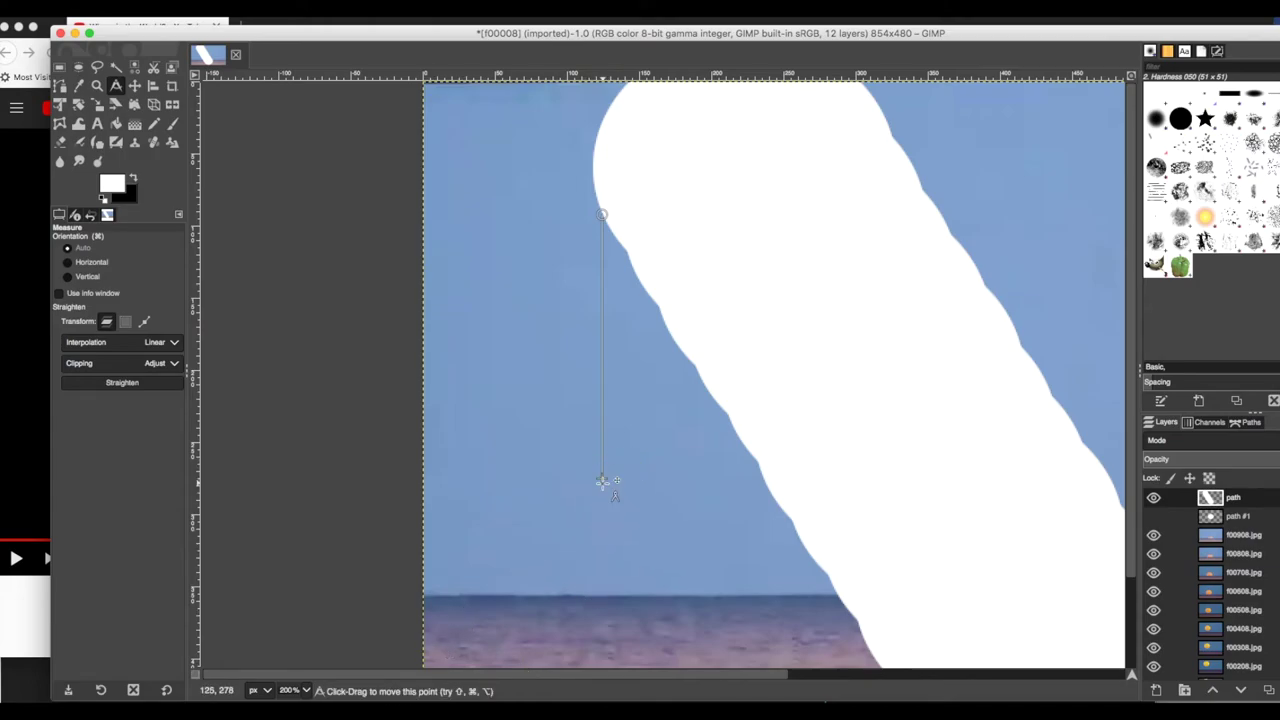
{"action": "left_click_drag", "start_coordinate": [601, 478], "coordinate": [749, 470]}
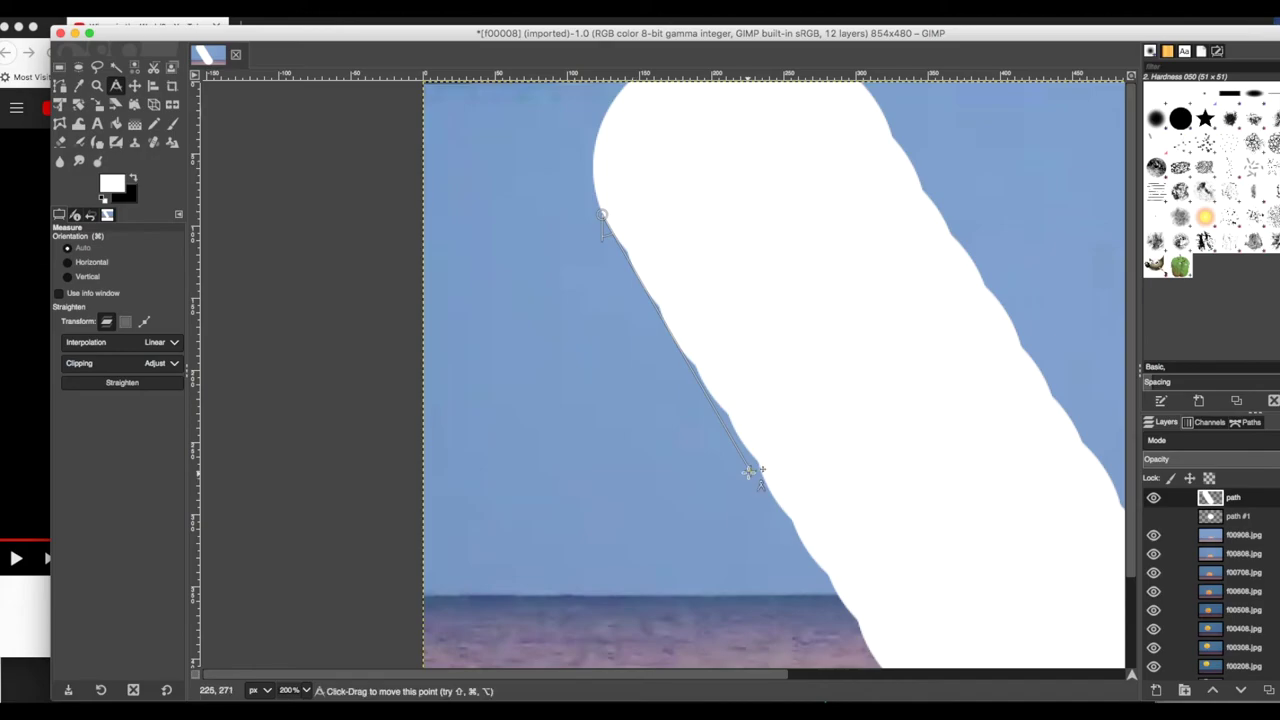
- Extend both ends of the measurement line along the white path's lower-left edge, from above its upper end down to the horizon
{"action": "left_click_drag", "start_coordinate": [749, 471], "coordinate": [836, 598]}
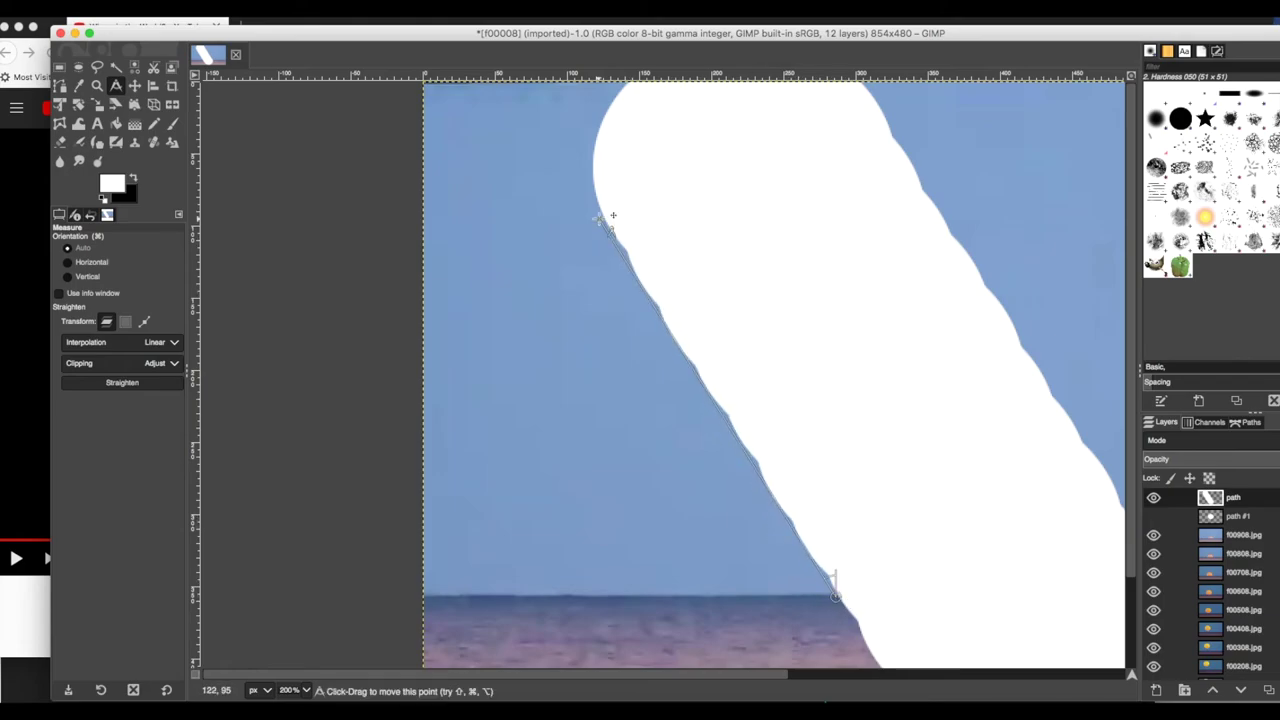
{"action": "left_click_drag", "start_coordinate": [607, 212], "coordinate": [577, 175]}
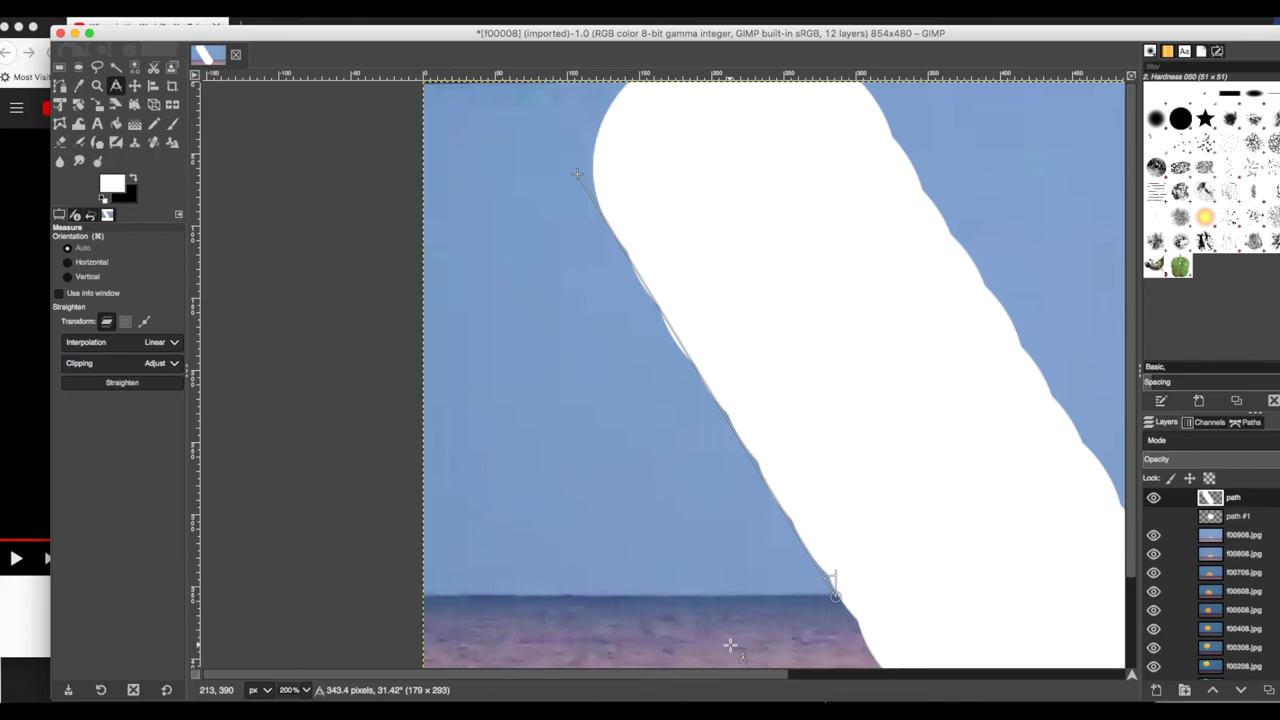
- Switch to the video's YouTube page and post a public comment estimating 30 to 32 degrees latitude, guessing an east-coast sunrise around 32 degrees south
{"action": "left_click", "coordinate": [18, 612]}
{"action": "scroll", "coordinate": [55, 605], "scroll_direction": "down", "scroll_amount": 5}
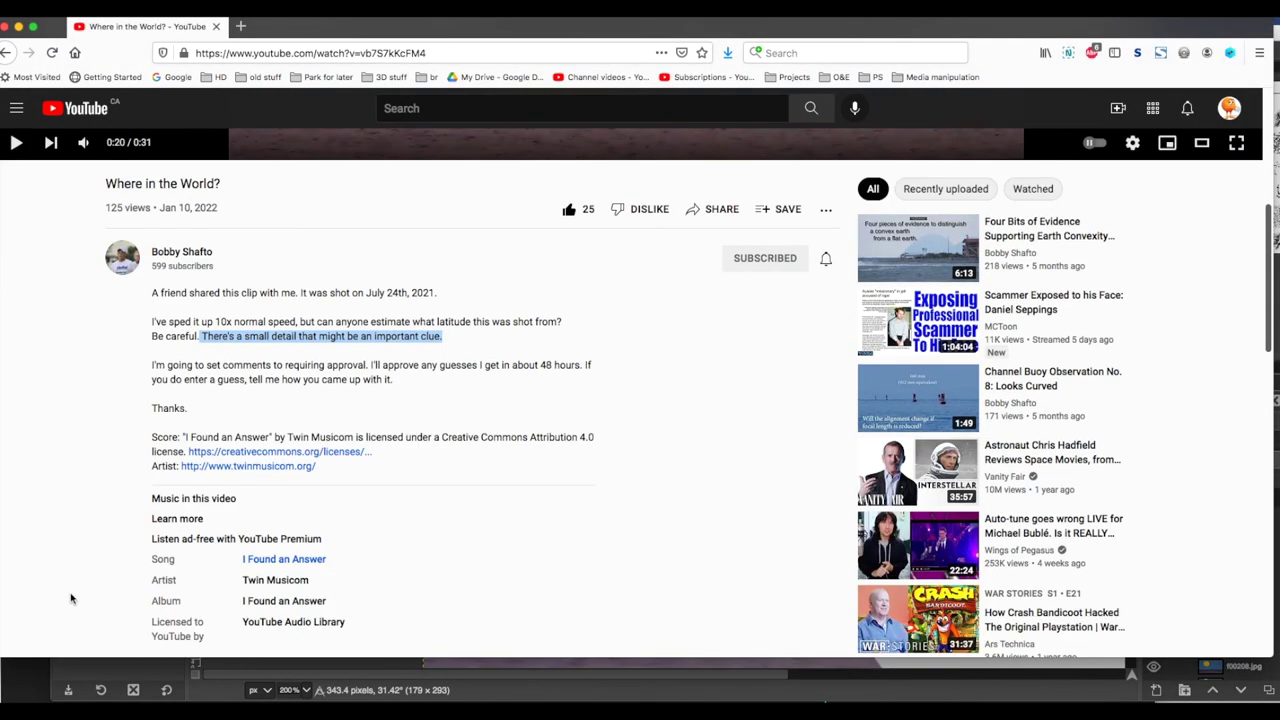
{"action": "scroll", "coordinate": [71, 598], "scroll_direction": "down", "scroll_amount": 3}
{"action": "left_click", "coordinate": [202, 472]}
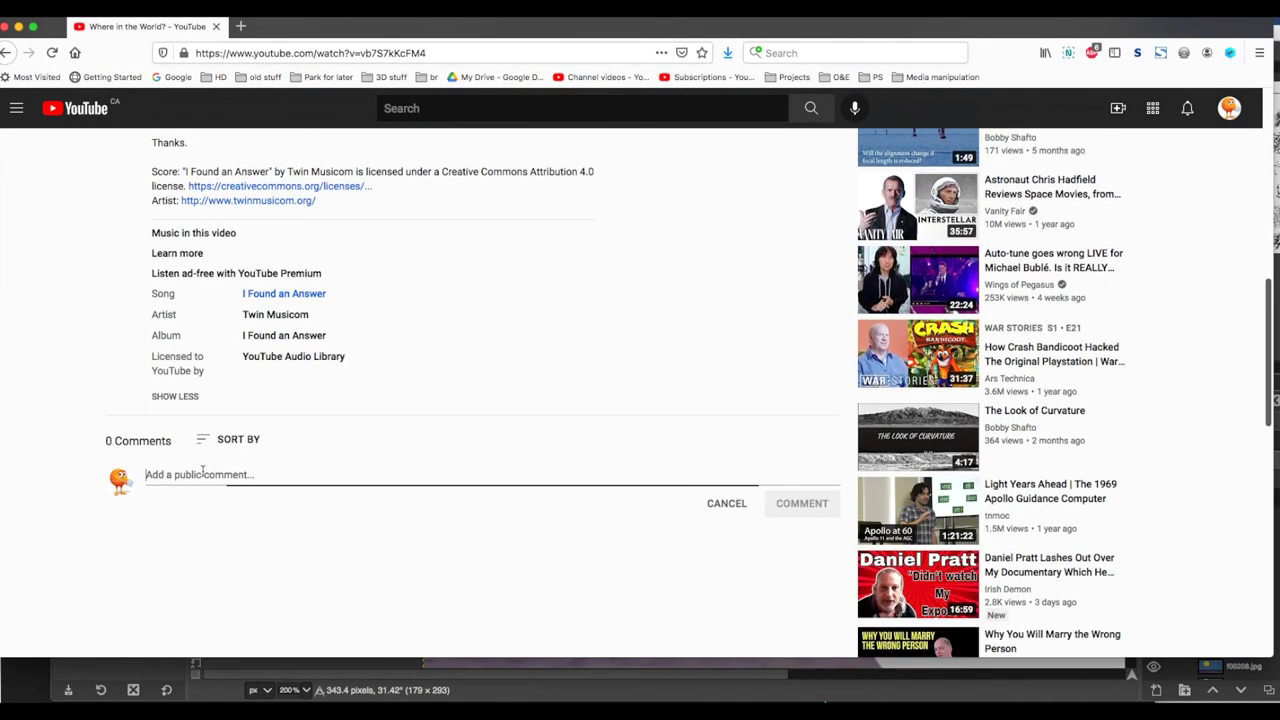
{"action": "type", "text": "I"}
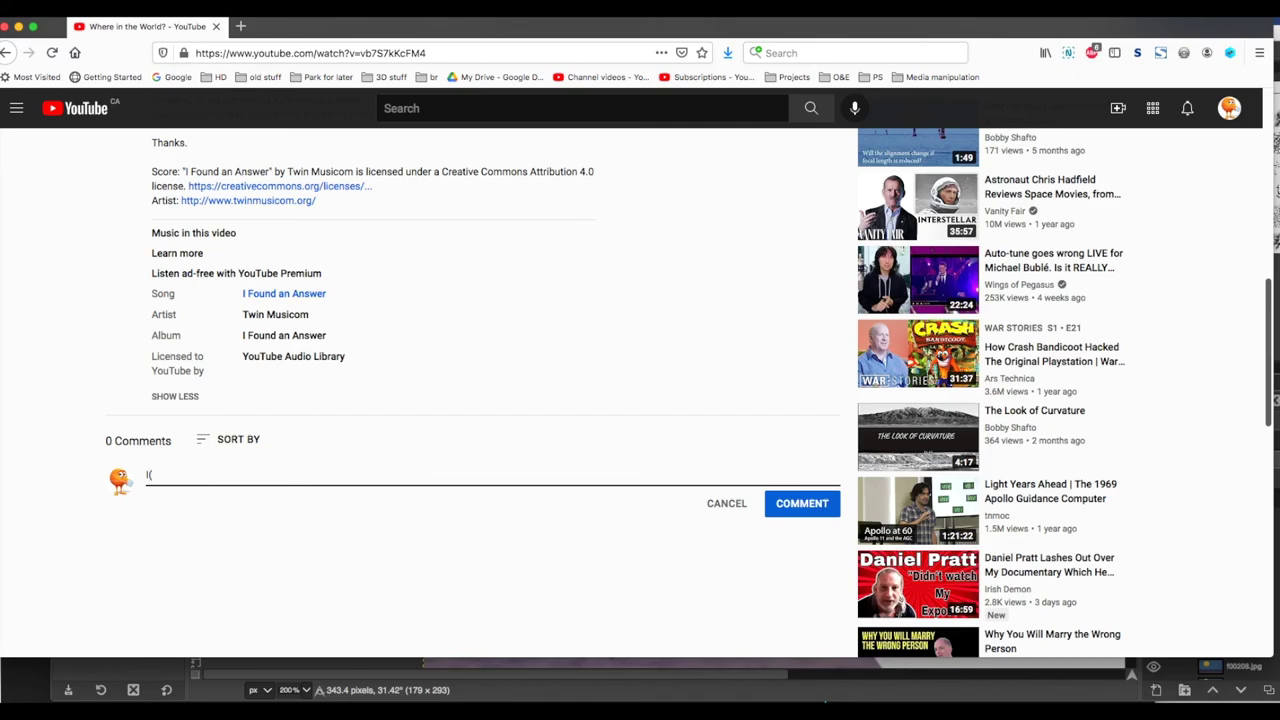
{"action": "key", "text": "BackSpace"}
{"action": "type", "text": "("}
{"action": "key", "text": "BackSpace"}
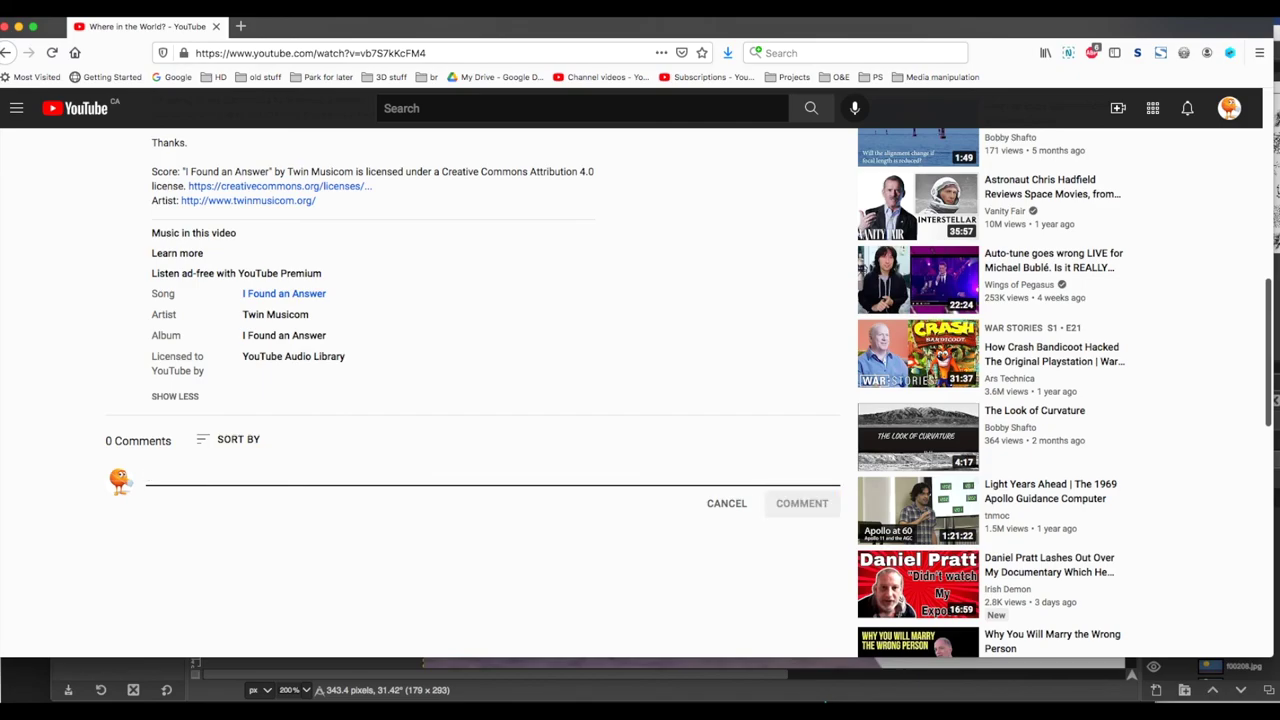
{"action": "type", "text": "("}
{"action": "type", "text": "I am making a video now that will show me typing in my comment in your video. If you're interested in seeing how I got to that, you'll have to wait a few days before I edit and upload my video on this one) Based on the slope of the sun, I would estimate anywhere between 30 and 32 degrees latitude. I did notice that the sky appears brighter at the end of the video and if that is the clue you were referring to, then I would guess it was a sunrise, not a sunset, making it around 32 degrees south. I also noticed on google maps that there are more places to take those pictures in Australia than there are in Africa. I did not check South America, but it could be somewhere there too... My guess, it was on the east coast of one of those continents."}
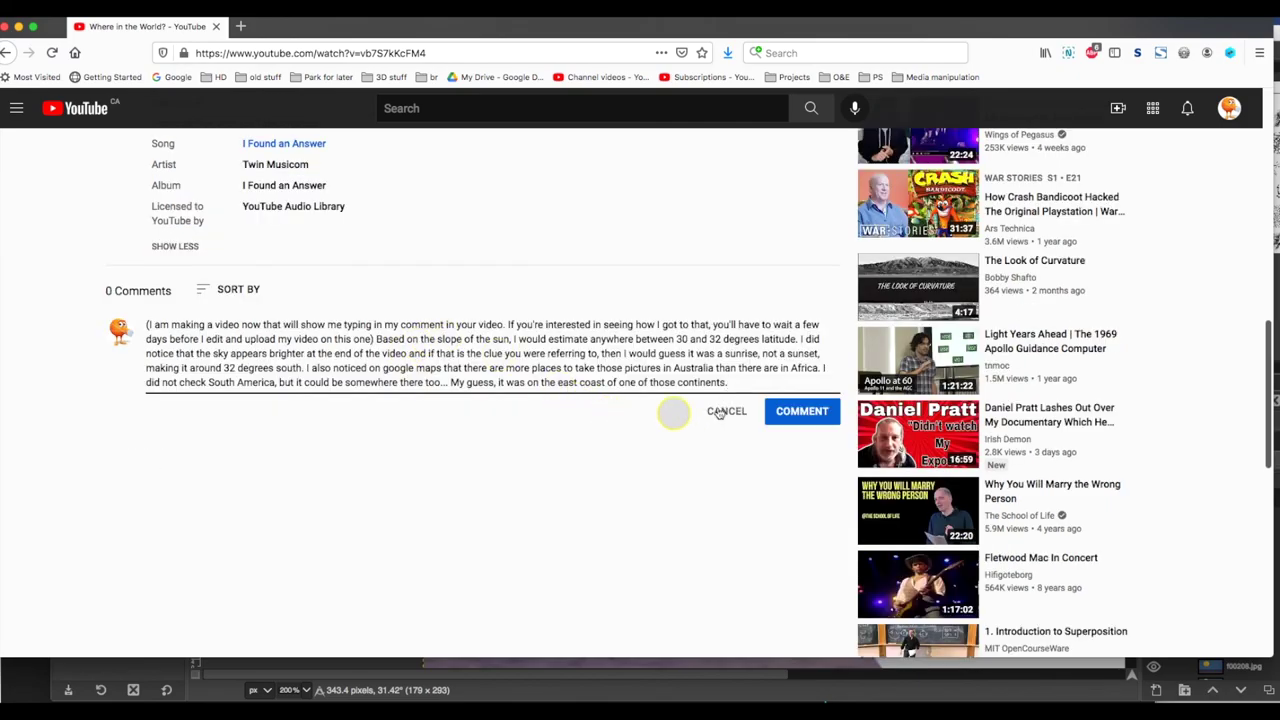
{"action": "left_click", "coordinate": [789, 420]}
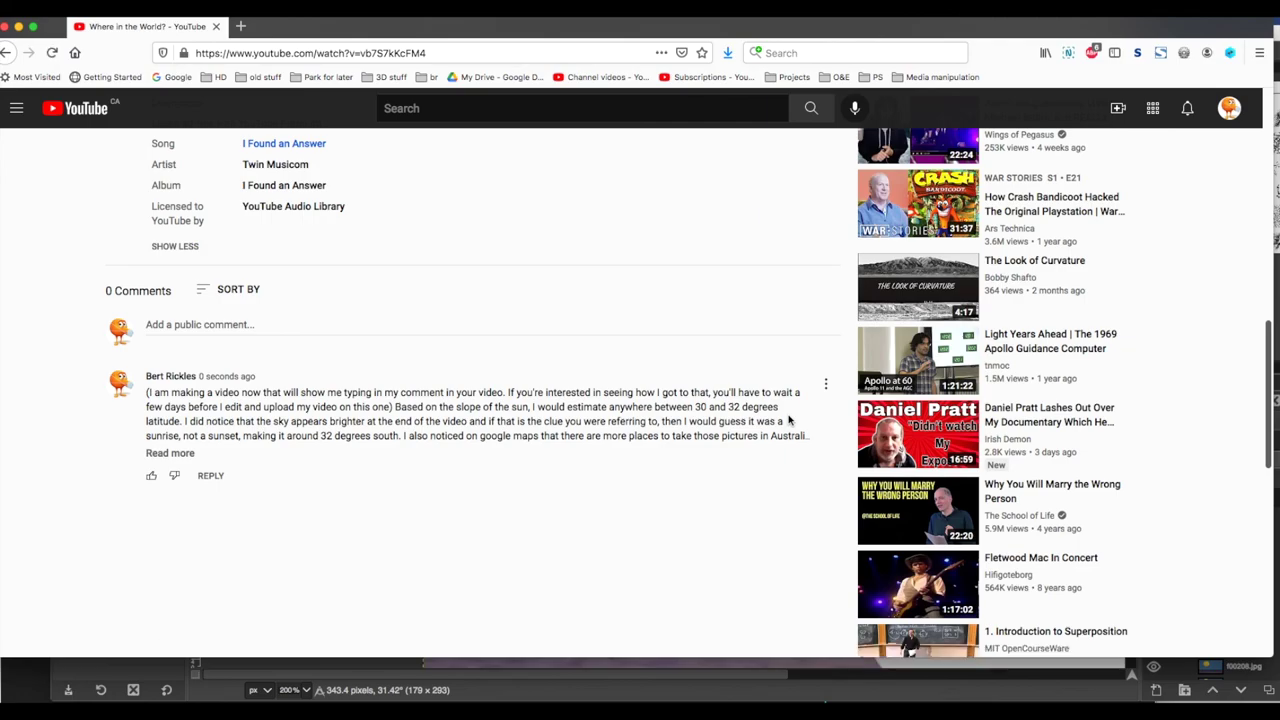